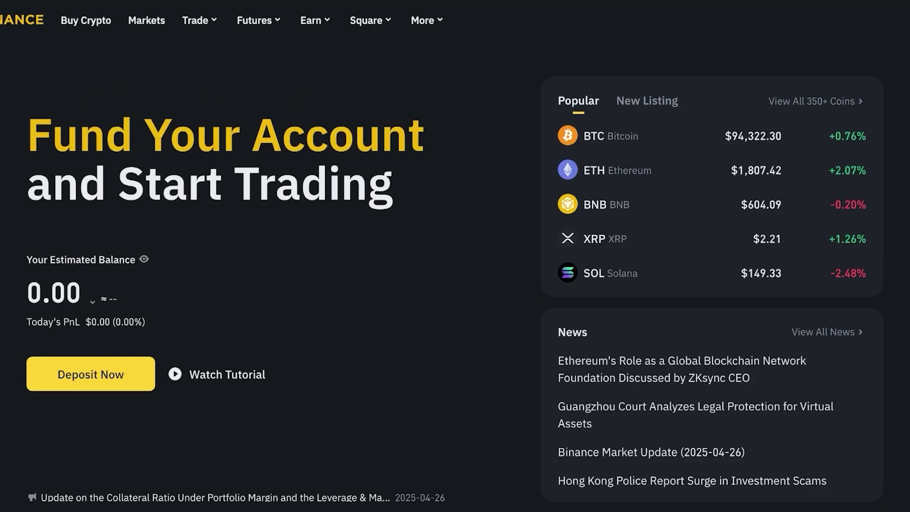
Step: Open the account dashboard, then go to Spot trading from the Trade menu
mouse_move(801, 19)
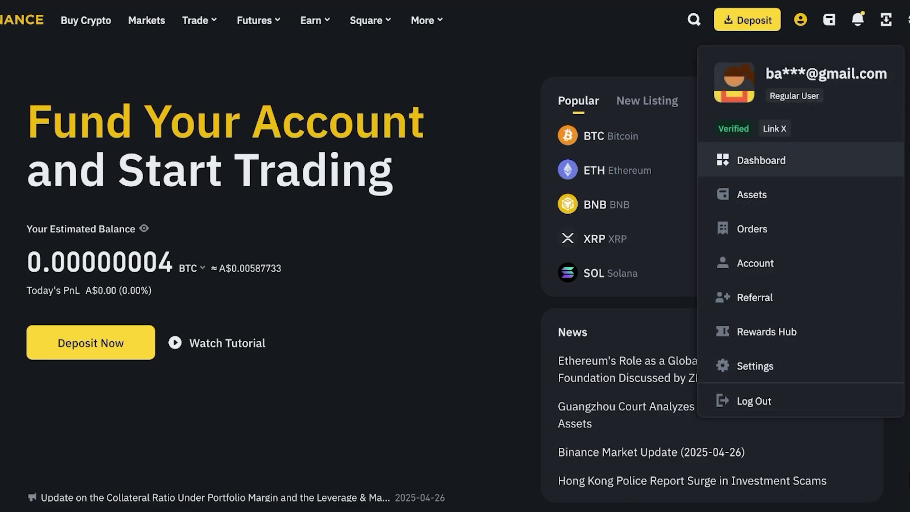
click(762, 160)
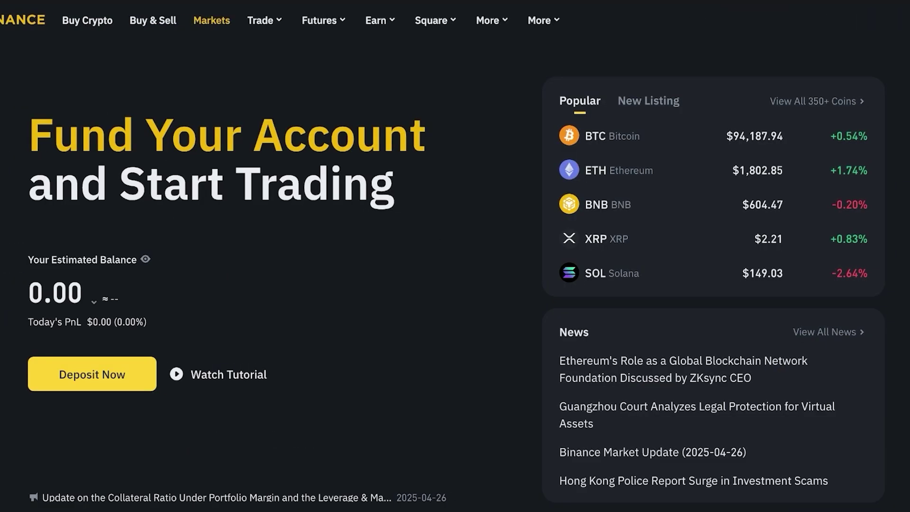
mouse_move(304, 20)
mouse_move(202, 20)
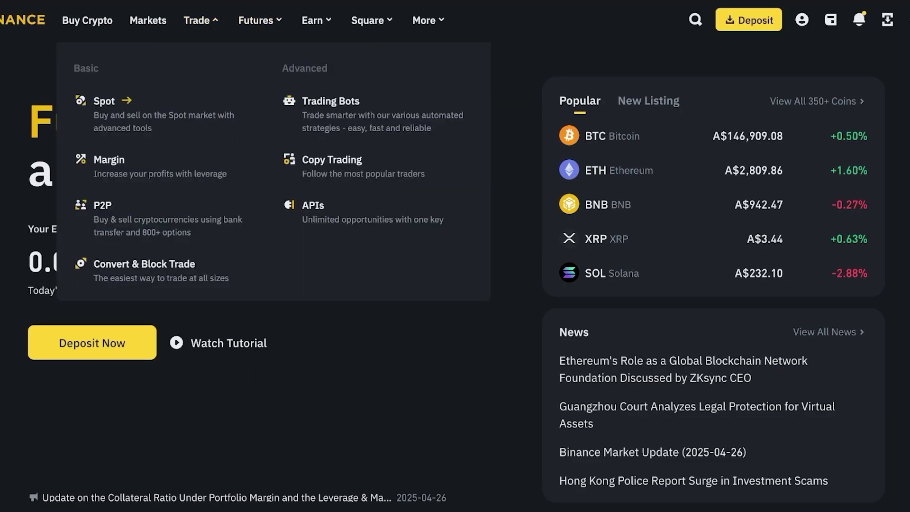
click(104, 101)
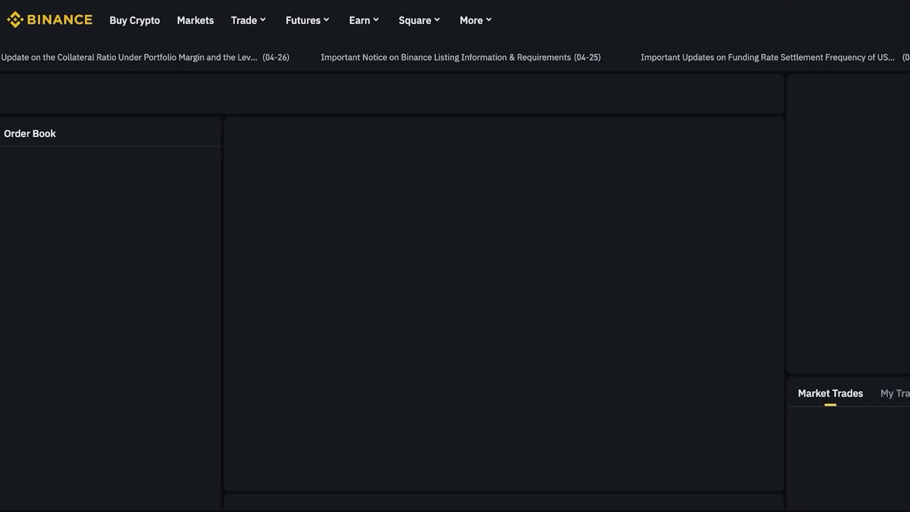
Step: Search for 'btc' and switch the spot market to BTC/USDT
scroll(455, 265, down, 3)
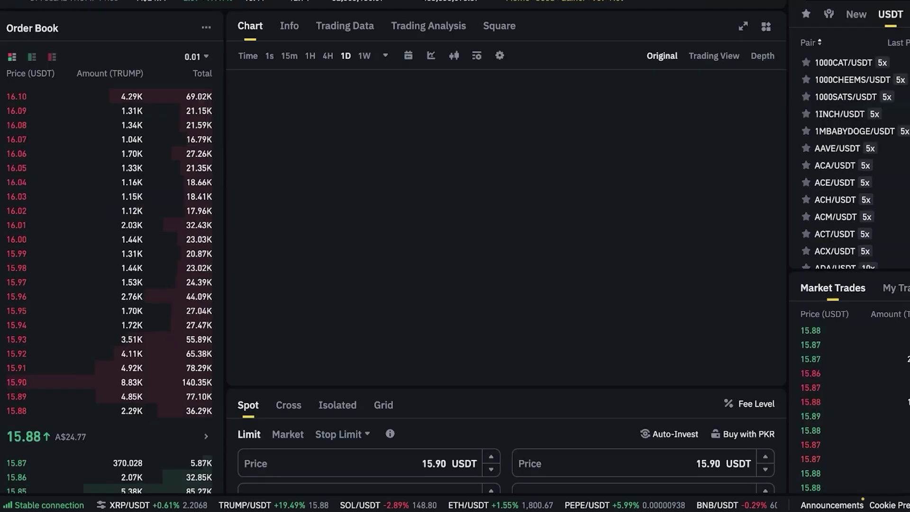
scroll(455, 265, up, 3)
click(848, 121)
text(b)
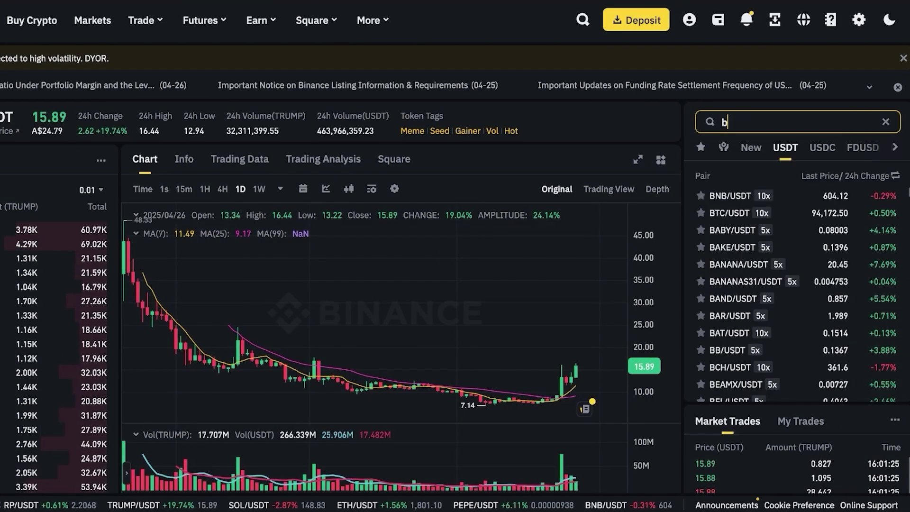
text(tc)
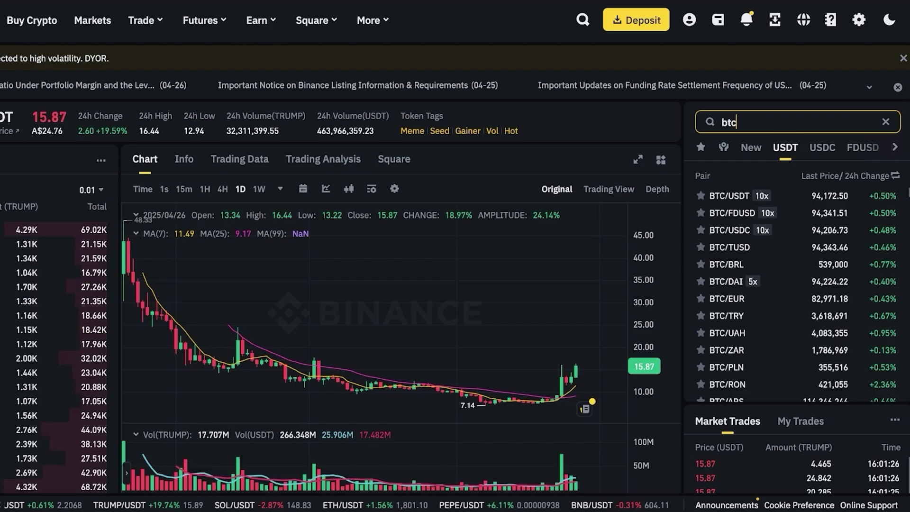
click(729, 195)
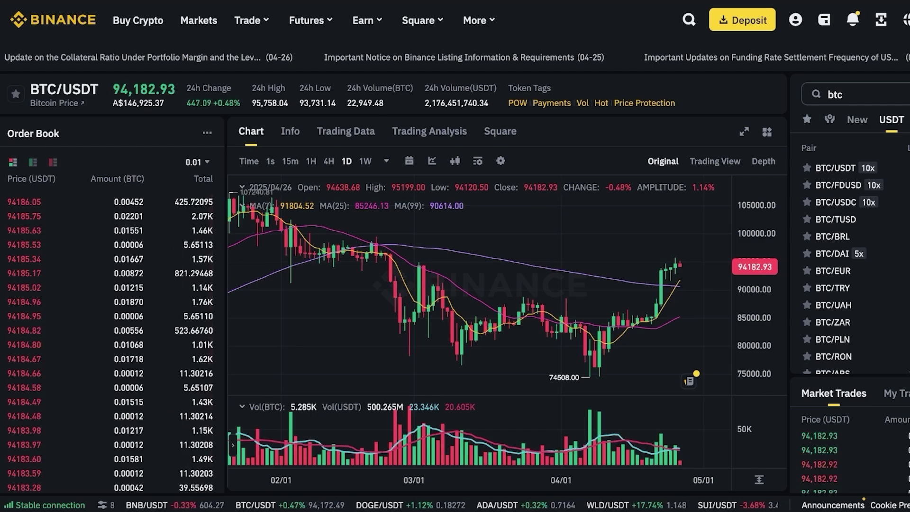
Step: Open the BTCUSDT perpetual contract via Futures > USDⓈ-M Futures
mouse_move(251, 20)
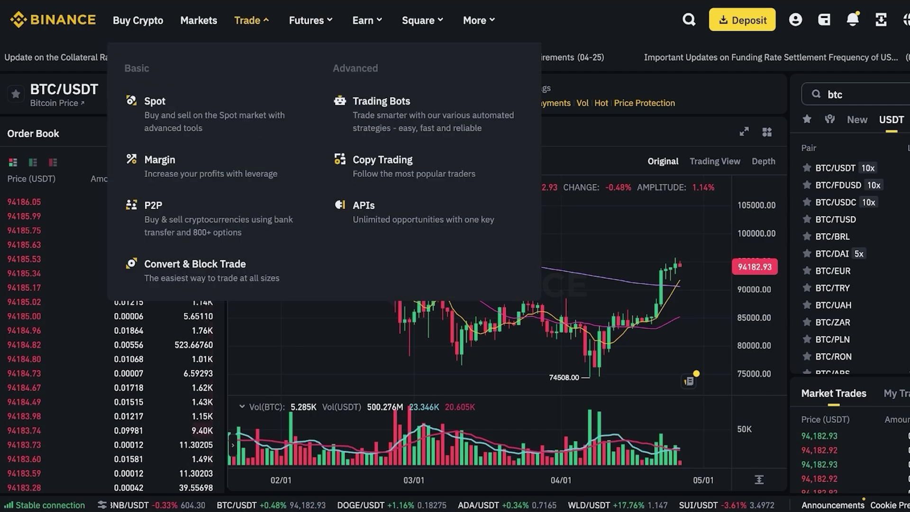
mouse_move(307, 21)
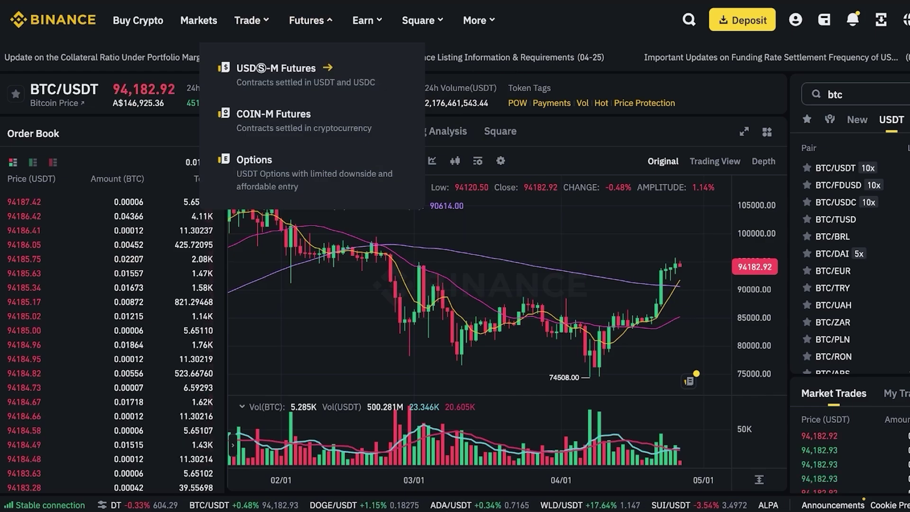
click(276, 68)
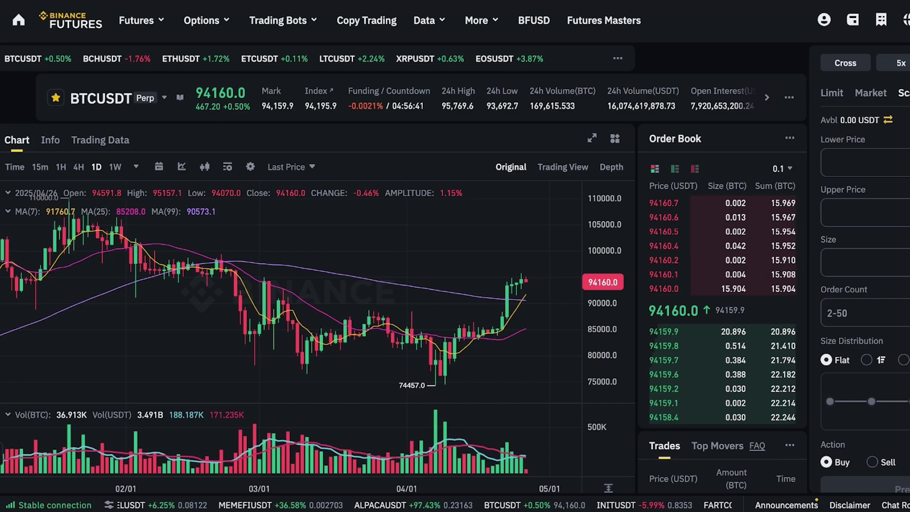
scroll(455, 256, down, 3)
scroll(455, 256, up, 4)
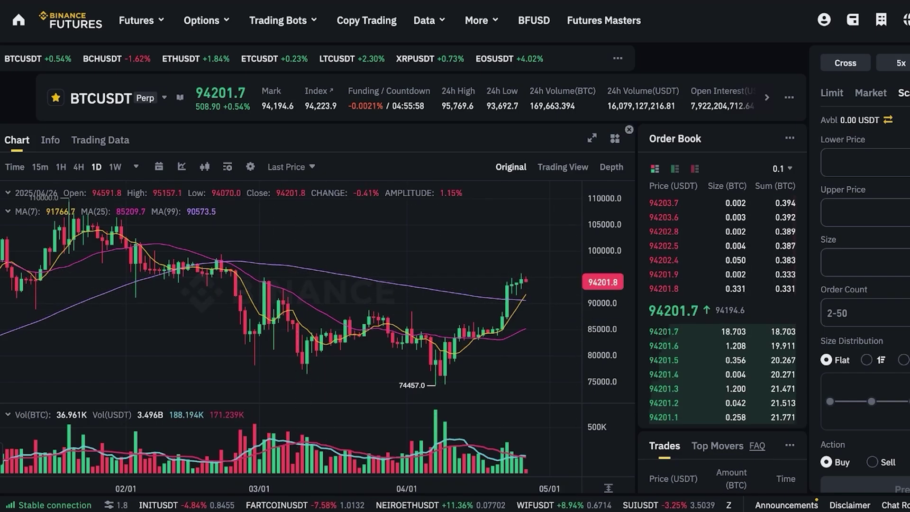
click(116, 168)
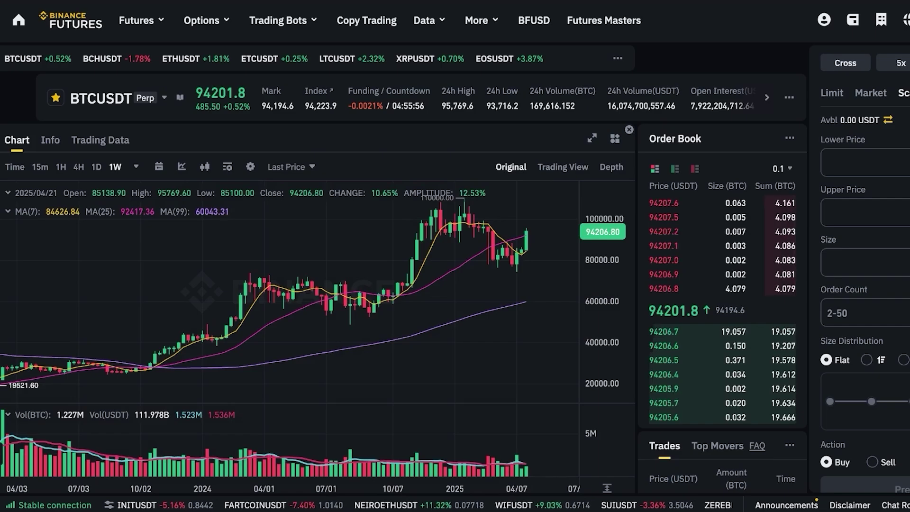
click(95, 167)
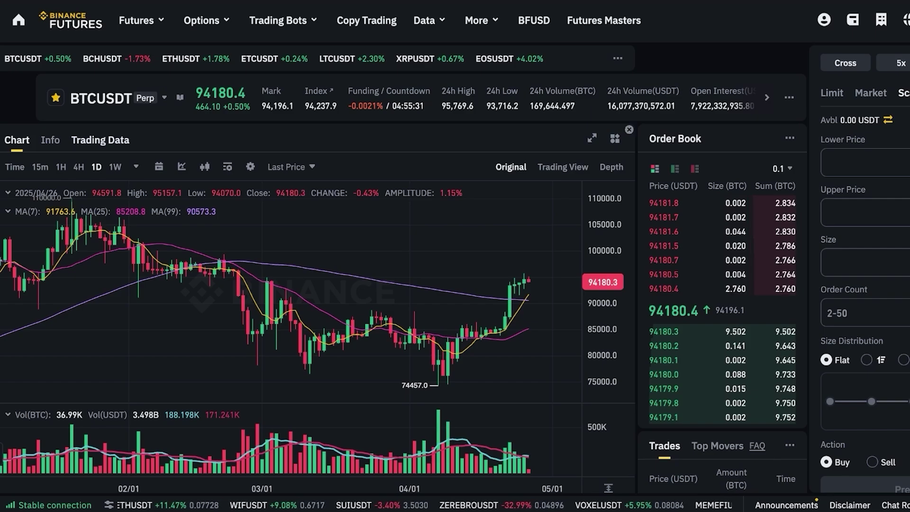
Step: Go to the Trading Bots overview under Trade and scroll down to the Spot Grid card
mouse_move(283, 21)
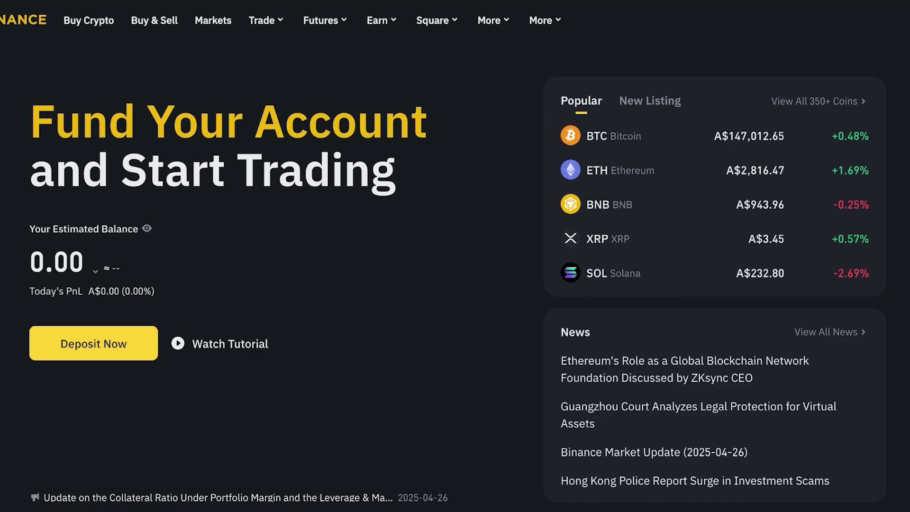
mouse_move(199, 21)
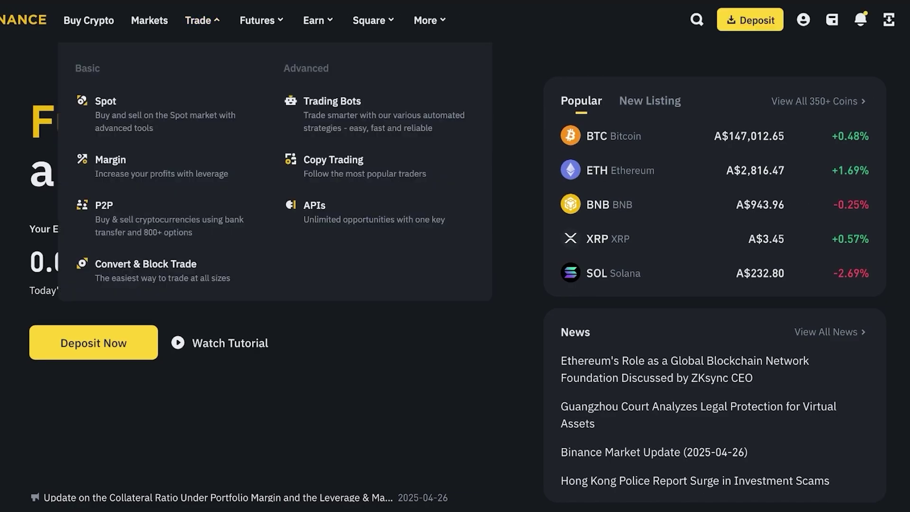
click(332, 102)
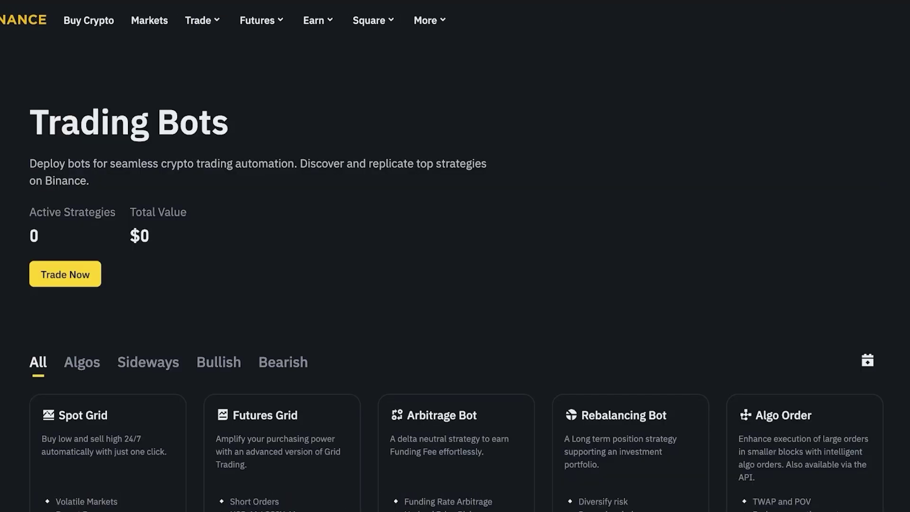
scroll(109, 349, down, 3)
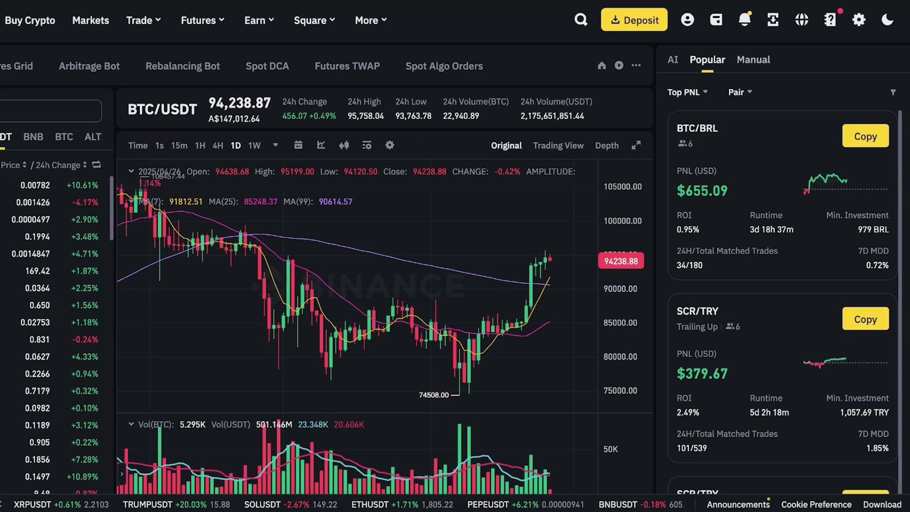
Step: Switch to Manual grid setup with a 94000 lower price and 94500 upper price
click(753, 60)
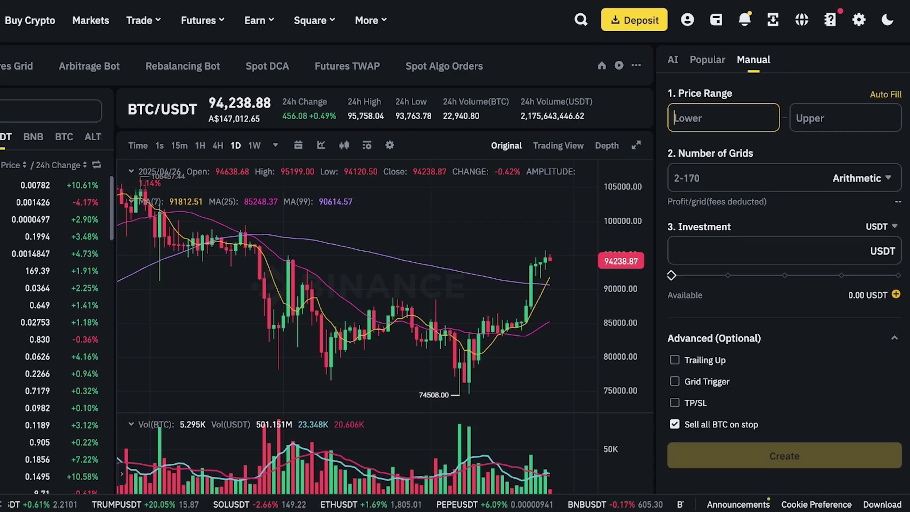
text(9400)
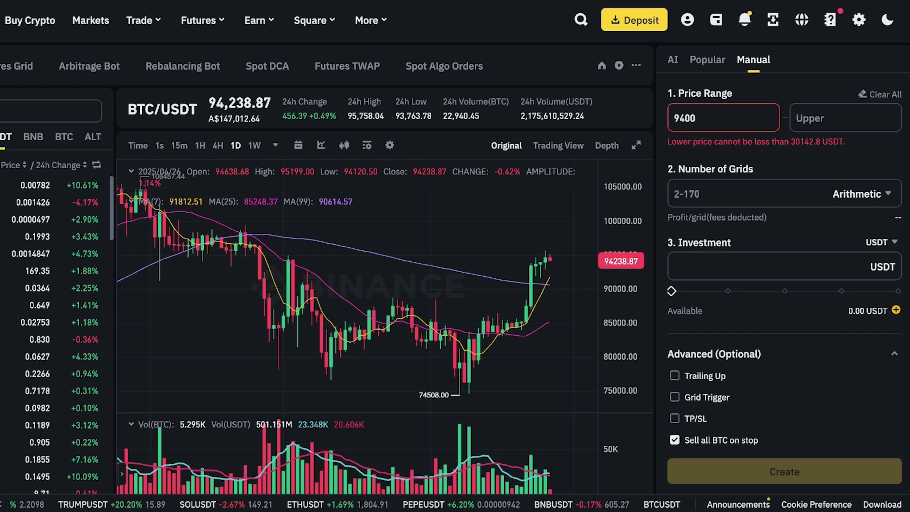
text(0)
key(Tab)
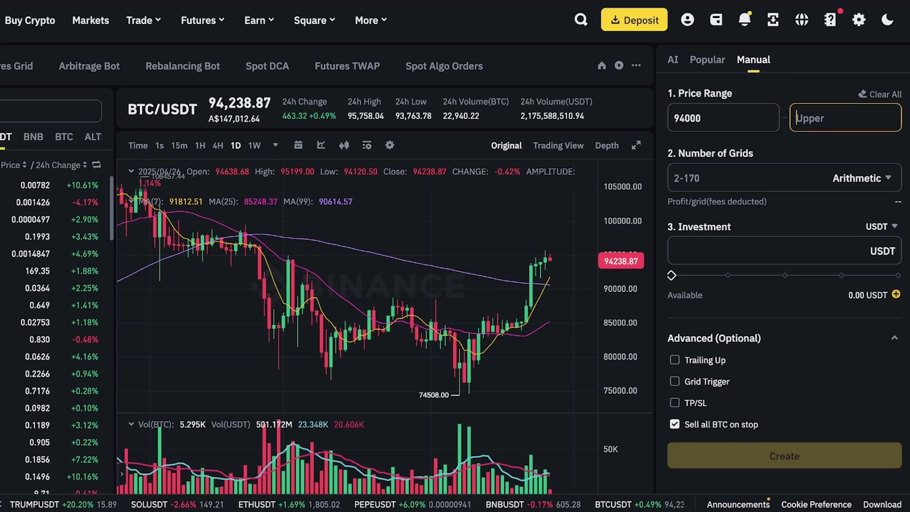
text(94500)
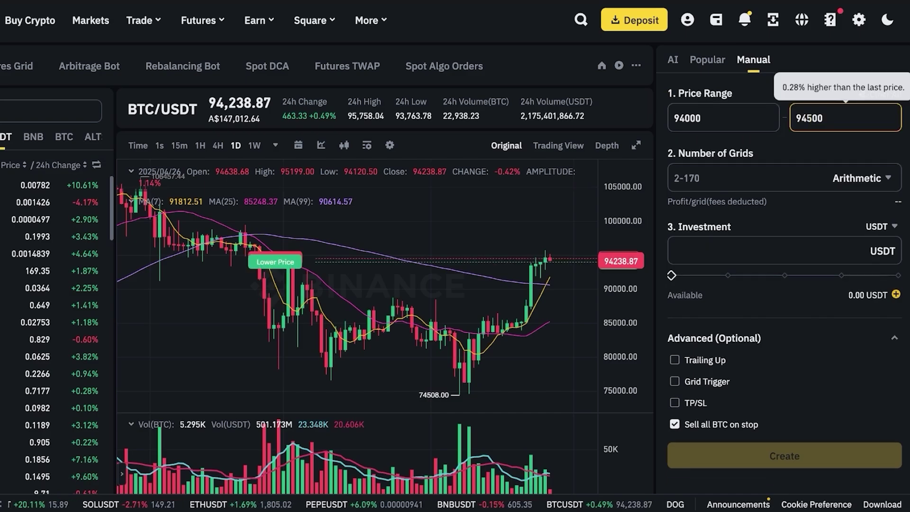
click(777, 300)
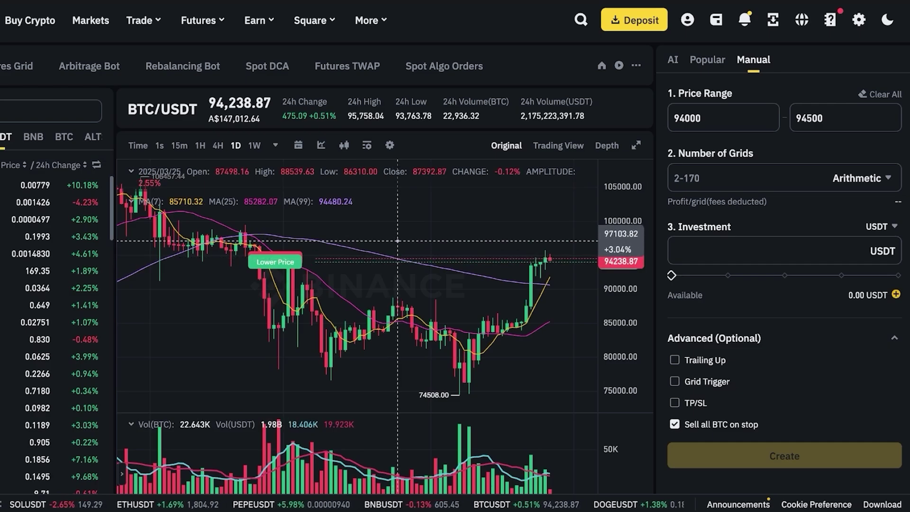
Step: Go back into the upper price field and delete digits from 94500
click(846, 119)
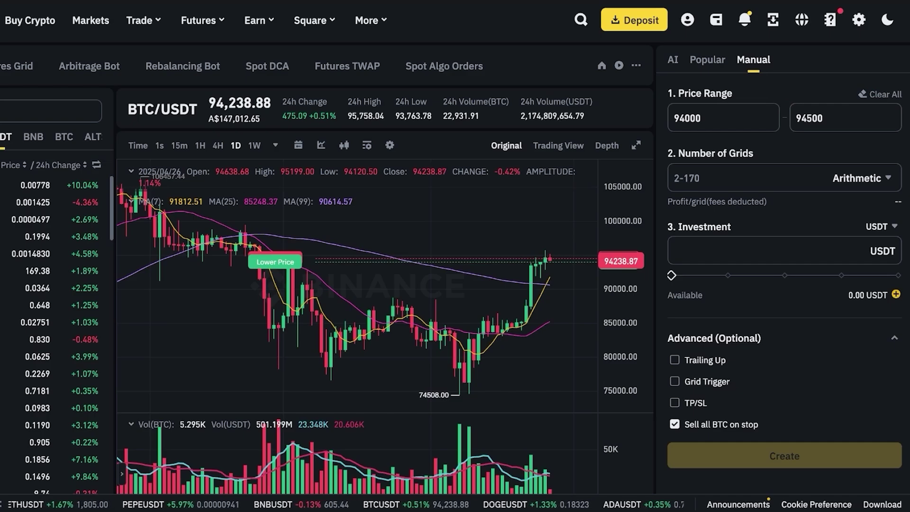
mouse_move(711, 154)
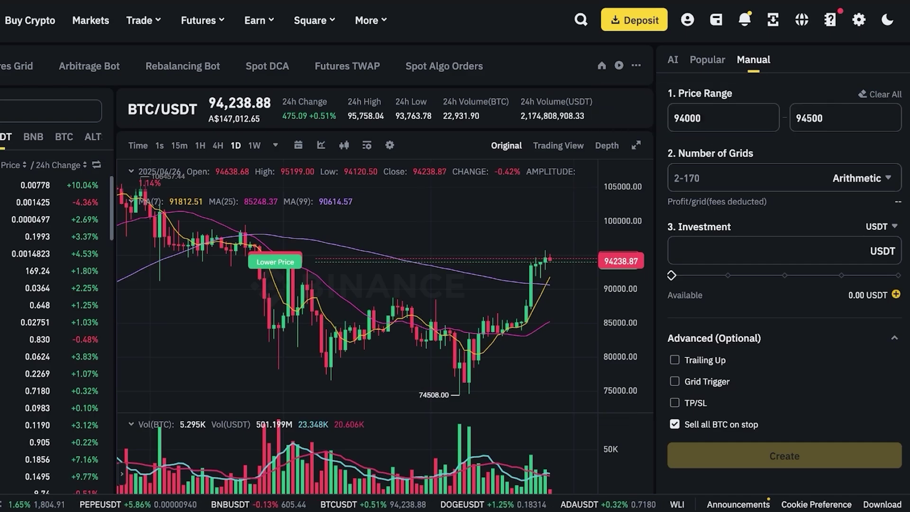
click(711, 178)
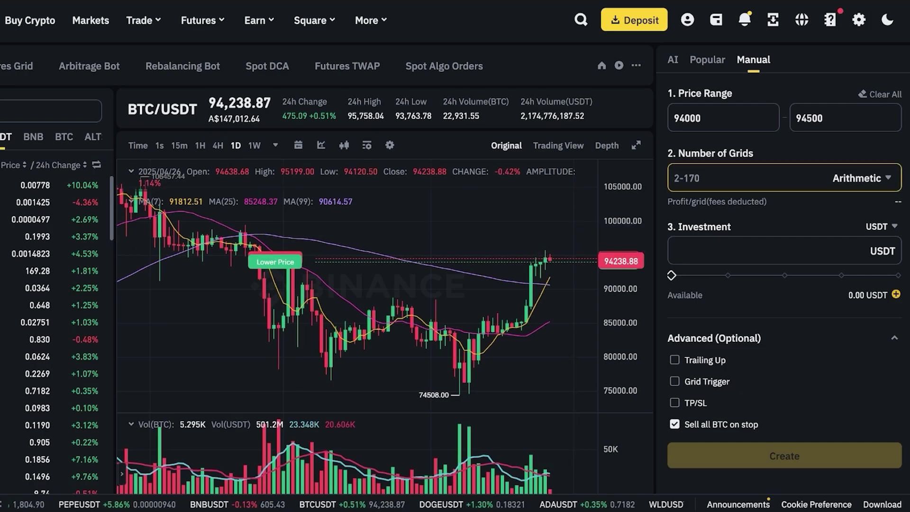
click(711, 119)
click(812, 118)
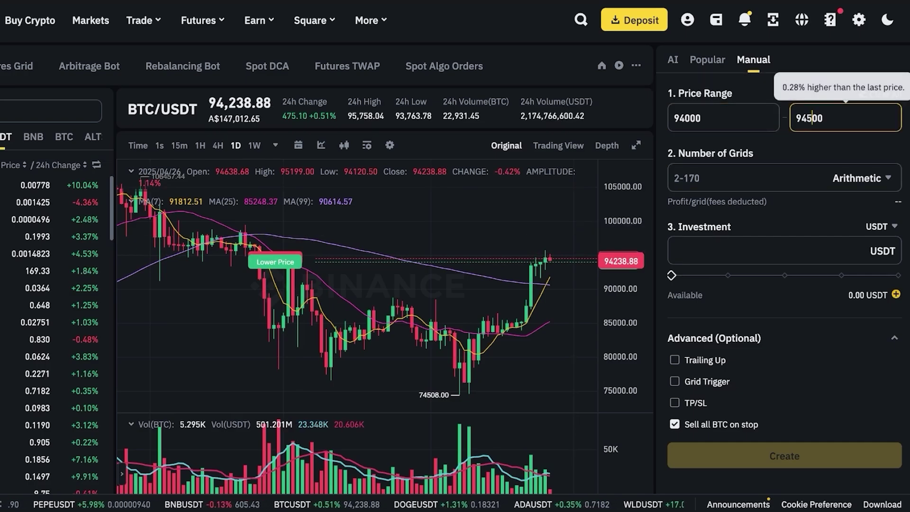
key(BackSpace)
key(BackSpace)
Step: Complete the 98000 upper price and set the number of grids to 4
text(8)
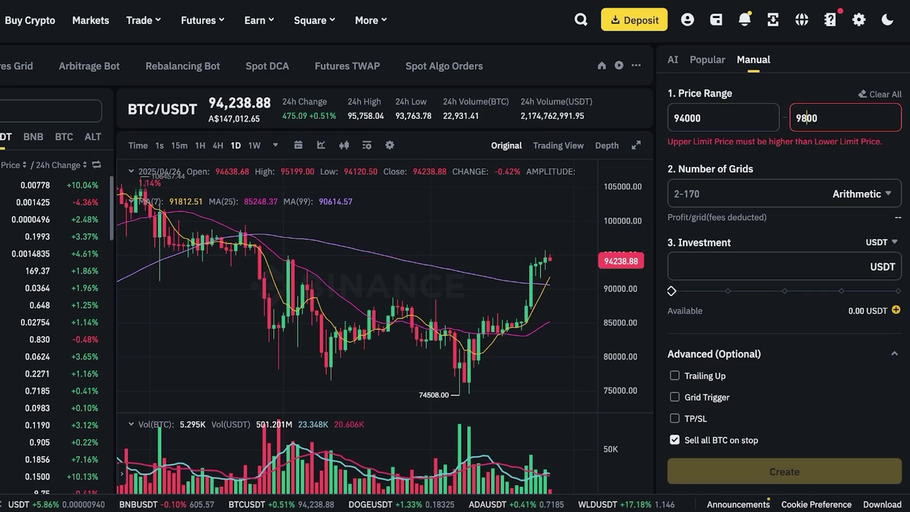
text(0)
click(723, 118)
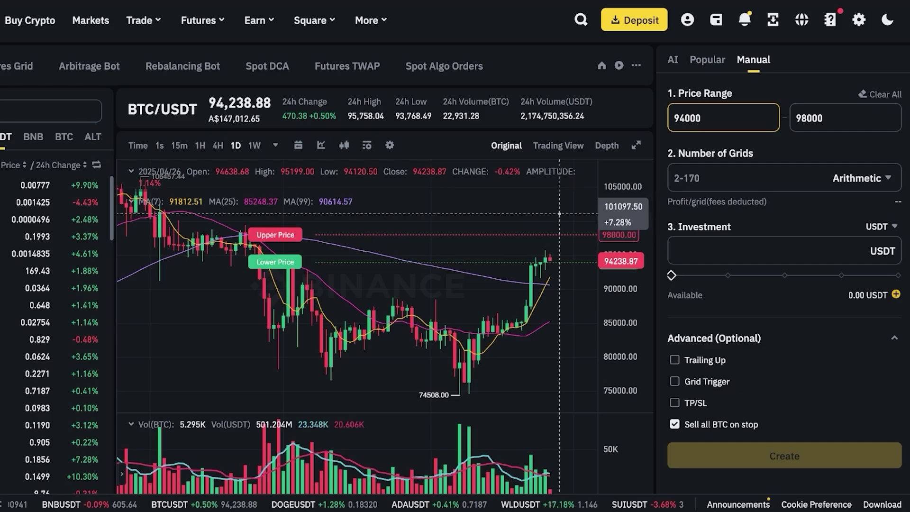
click(845, 118)
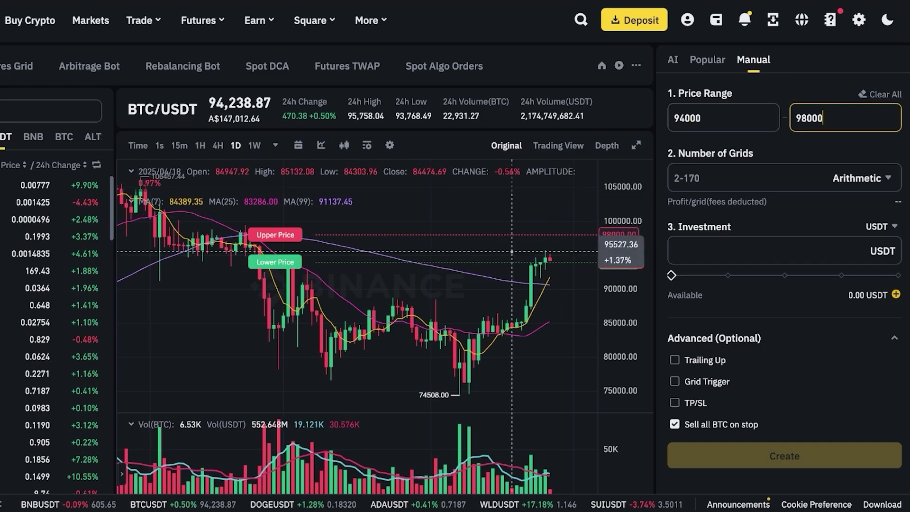
click(740, 179)
text(4)
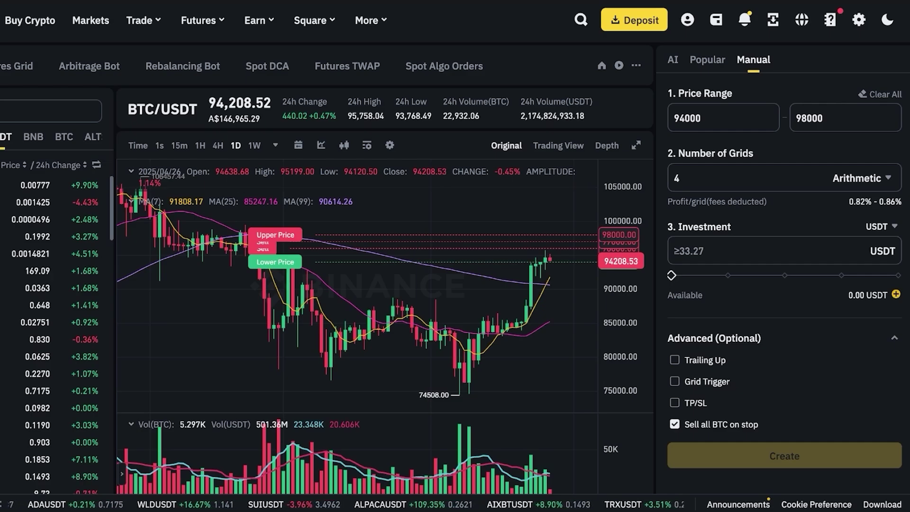
Step: Recheck the 4-grid count, then switch the chart to 1W weekly candles
click(675, 179)
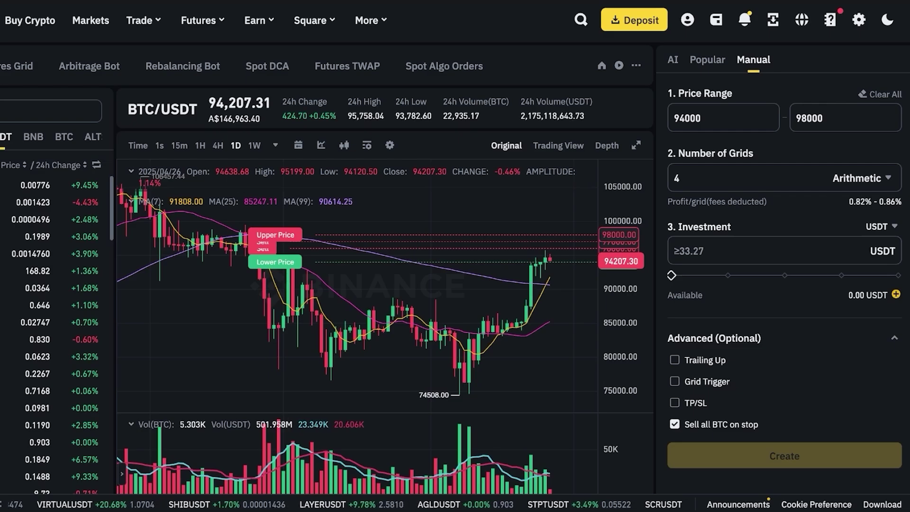
click(676, 178)
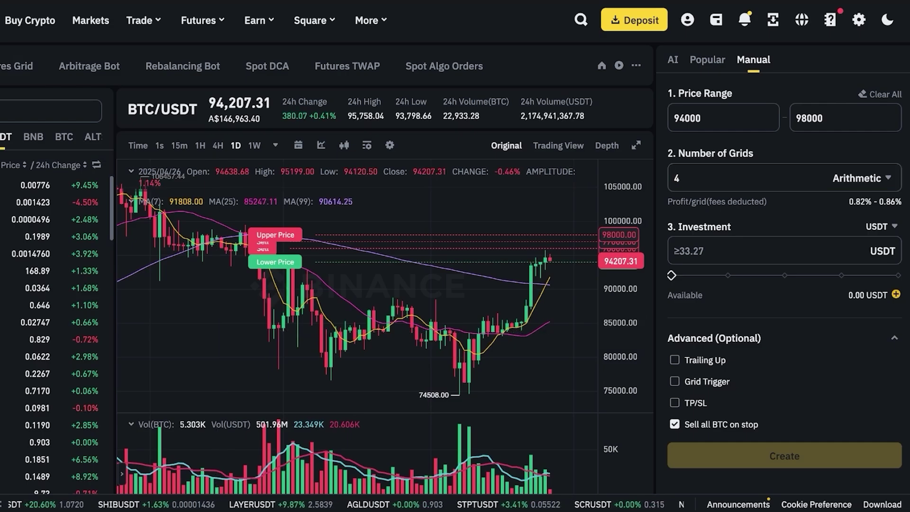
click(675, 178)
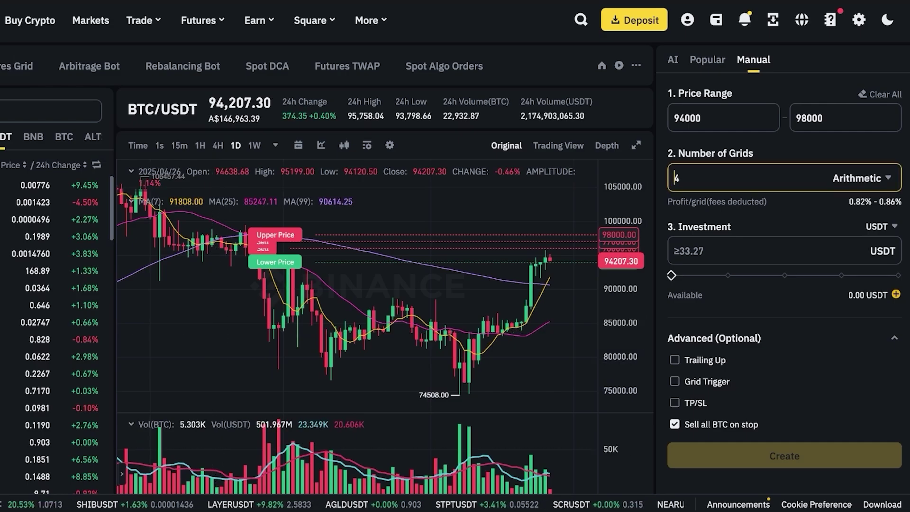
click(255, 146)
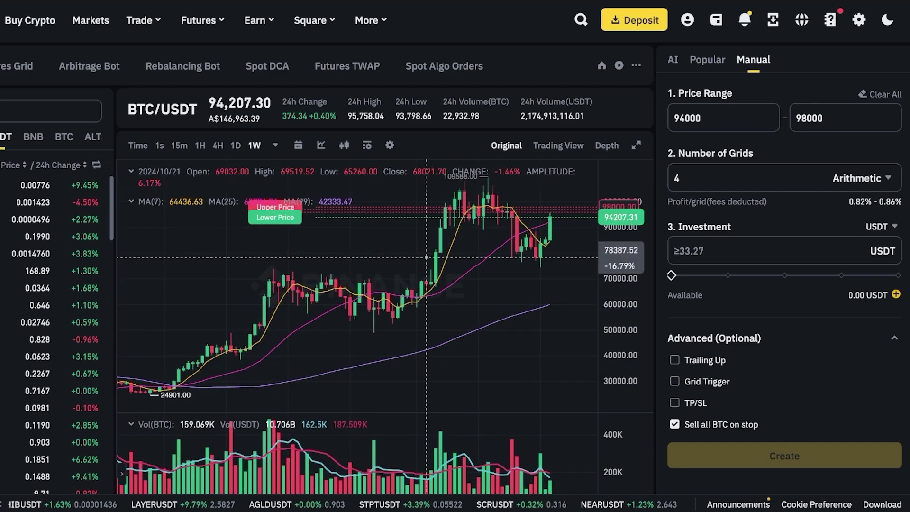
Step: Leave the grid count and place the caret in the 98000 upper price
click(678, 177)
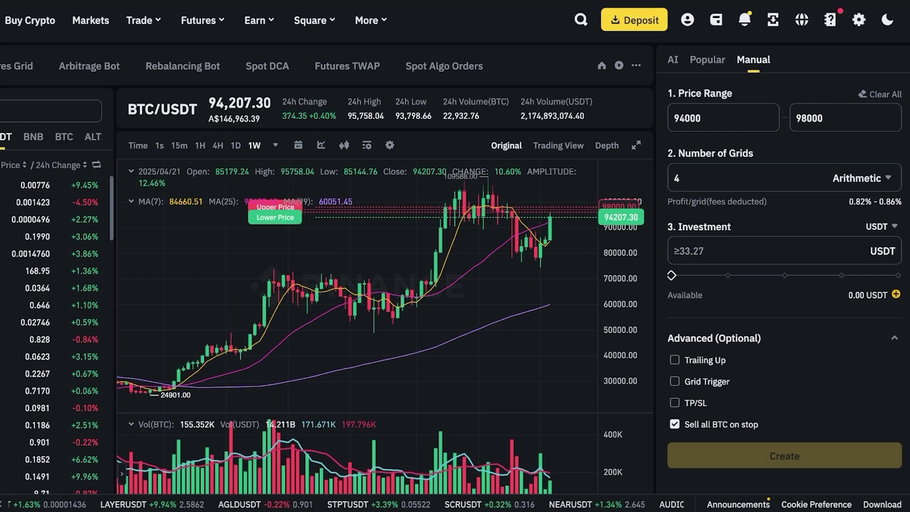
mouse_move(710, 153)
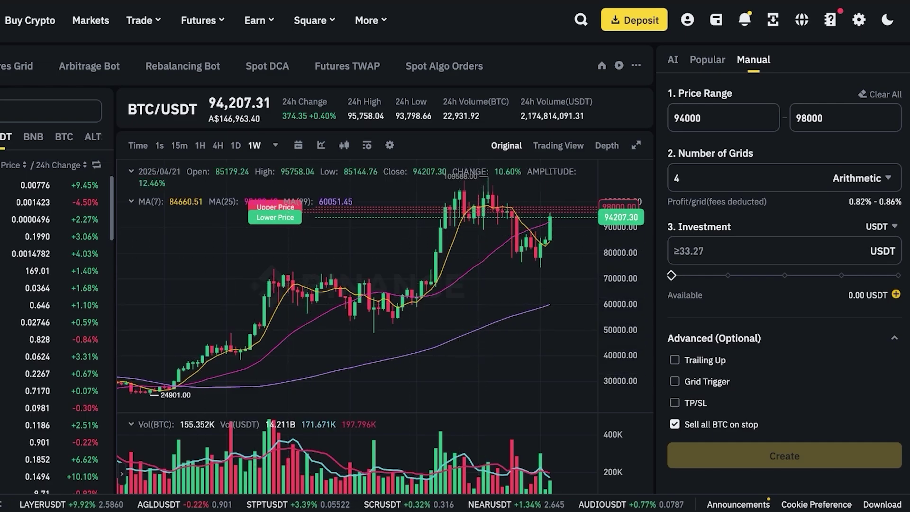
click(808, 118)
Step: Make the upper price 93000 and the lower price 90000
key(BackSpace)
text(3)
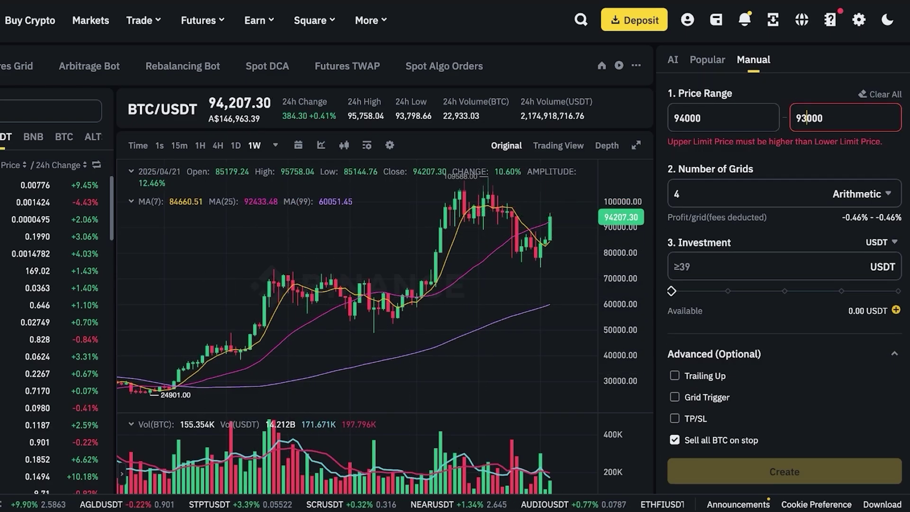
key(BackSpace)
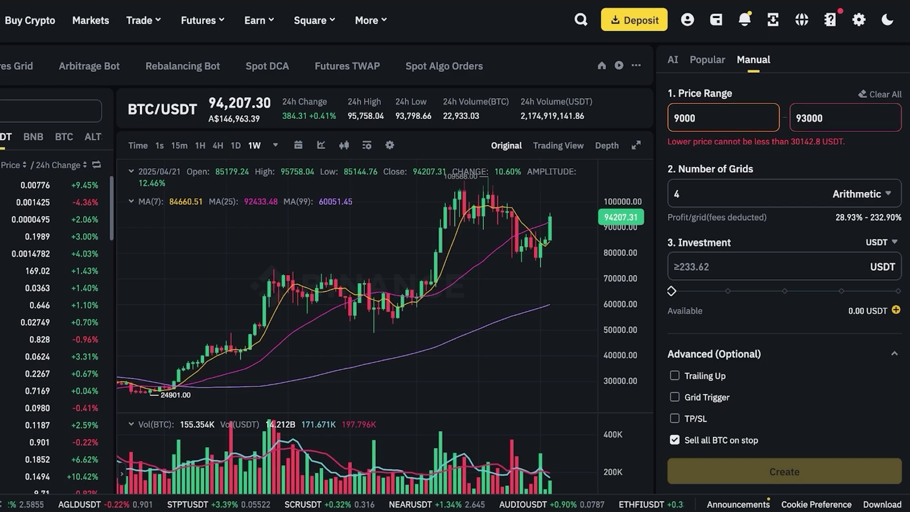
text(0)
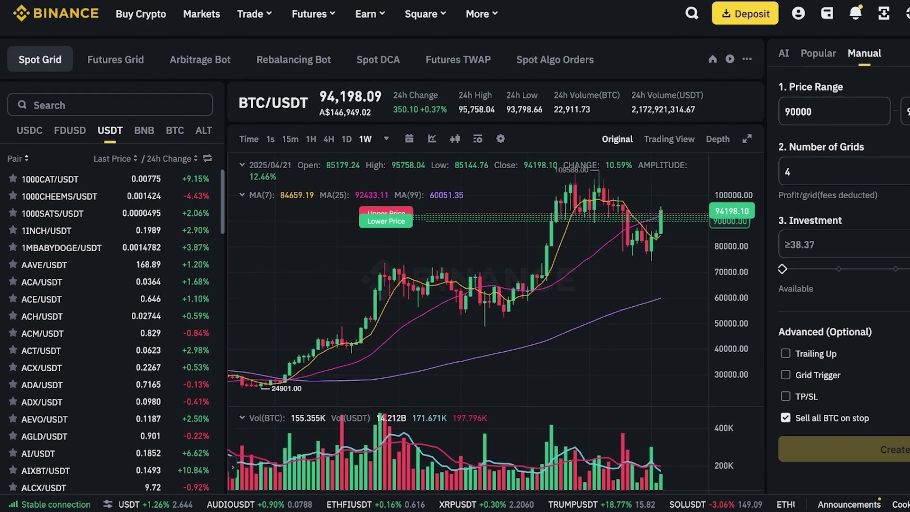
scroll(455, 256, up, 1)
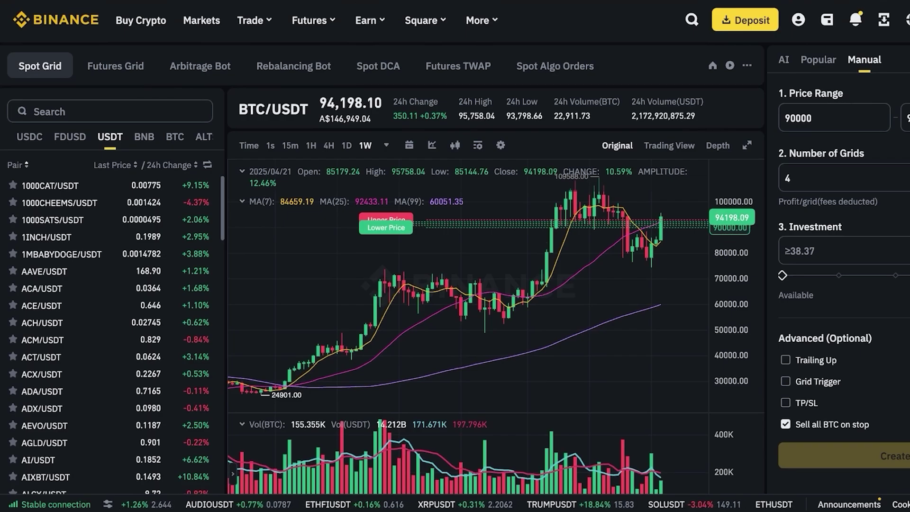
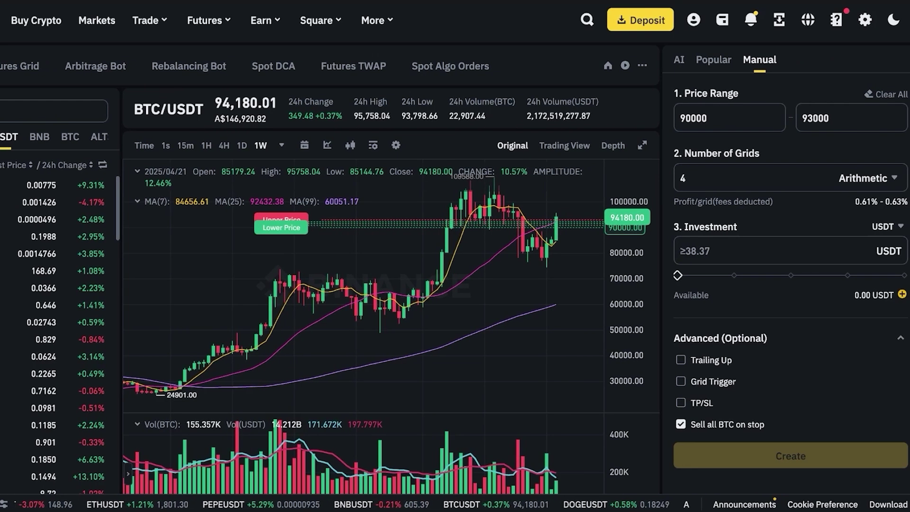
Step: Set 10 grids, make the upper price 99000, and switch the chart to 1D candles
click(687, 177)
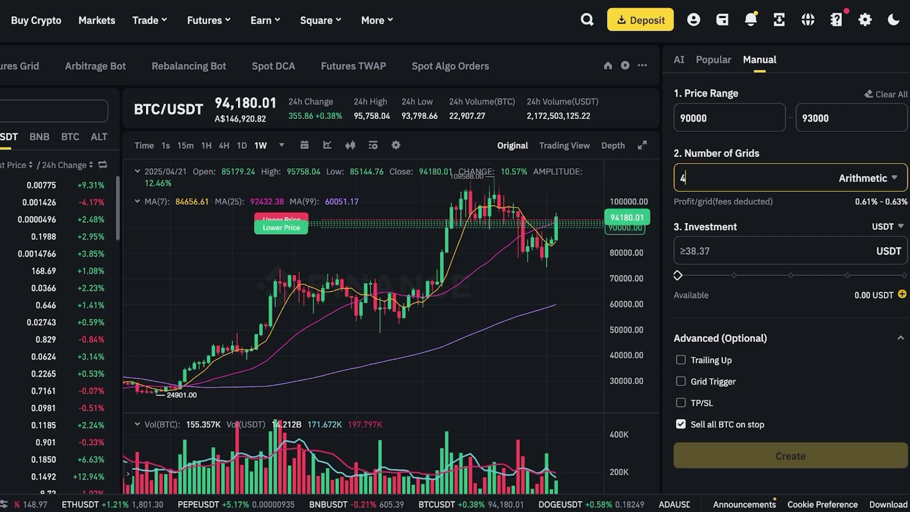
key(BackSpace)
text(10)
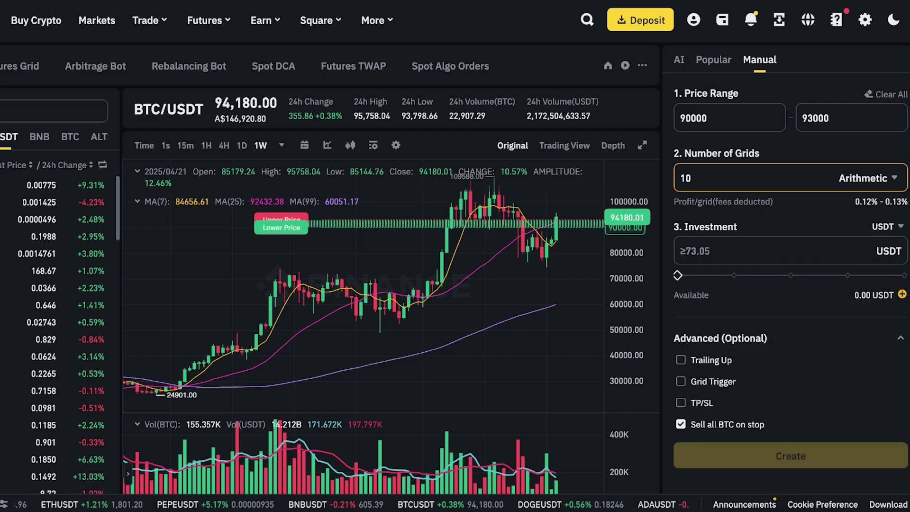
click(834, 118)
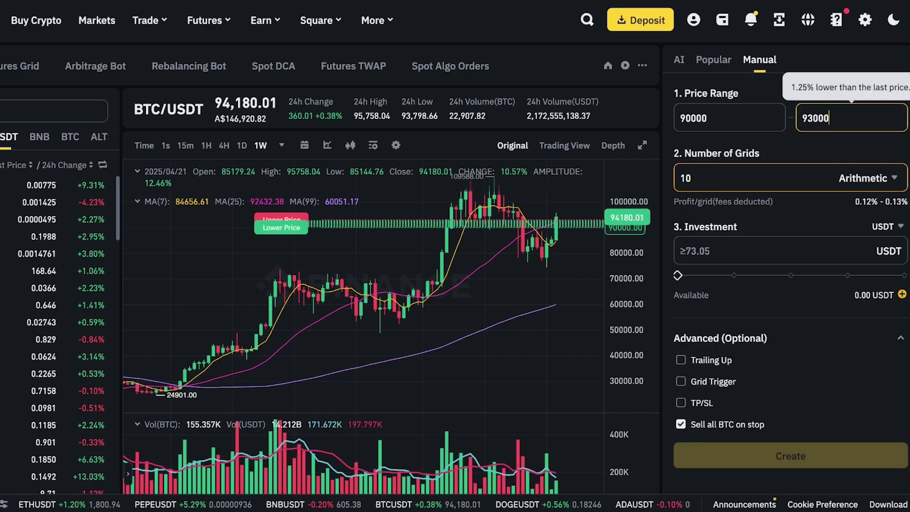
key(BackSpace)
key(BackSpace)
key(BackSpace)
key(BackSpace)
key(BackSpace)
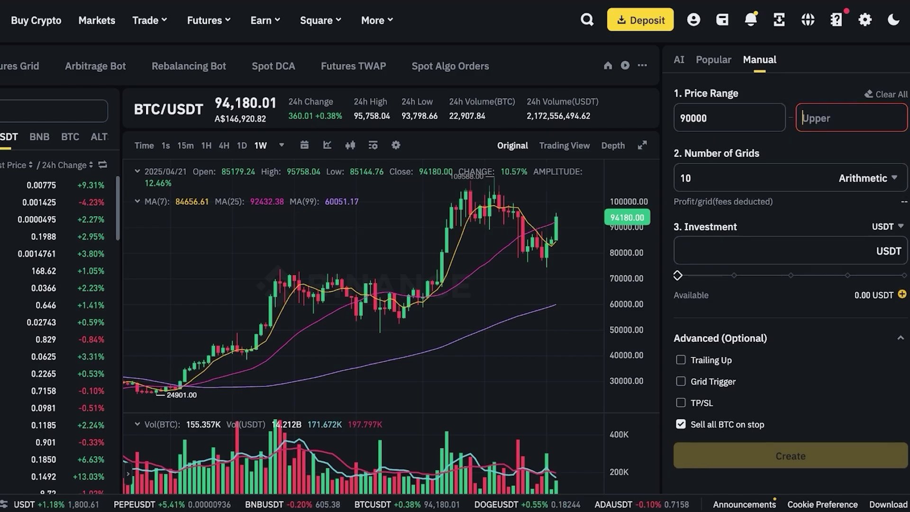
text(100)
key(BackSpace)
key(BackSpace)
key(BackSpace)
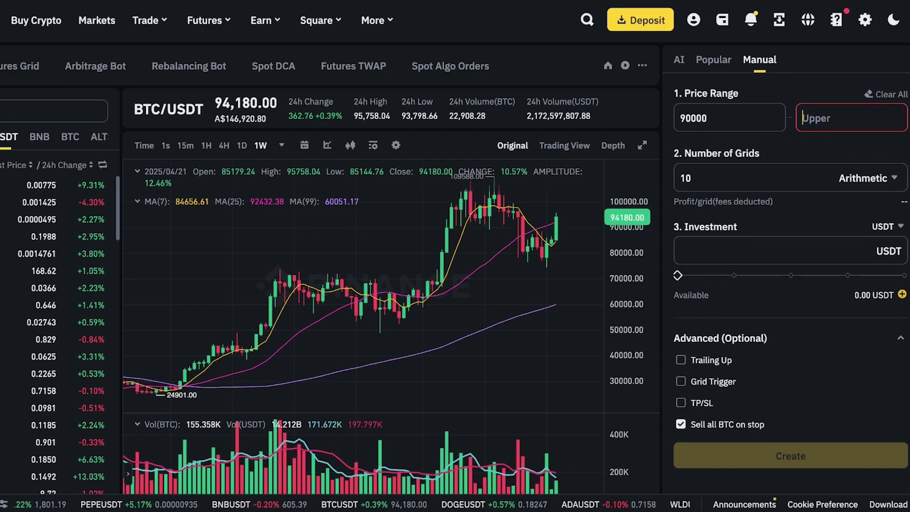
text(9000)
key(BackSpace)
key(BackSpace)
key(BackSpace)
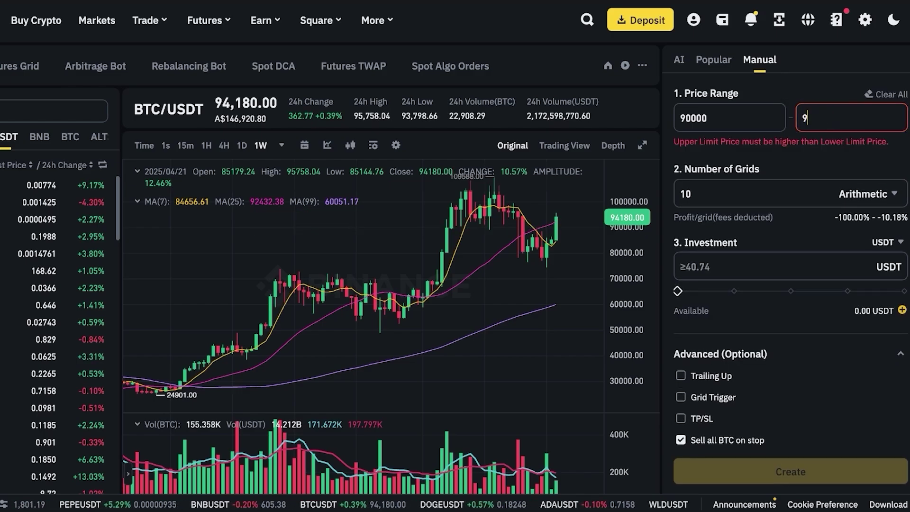
text(9000)
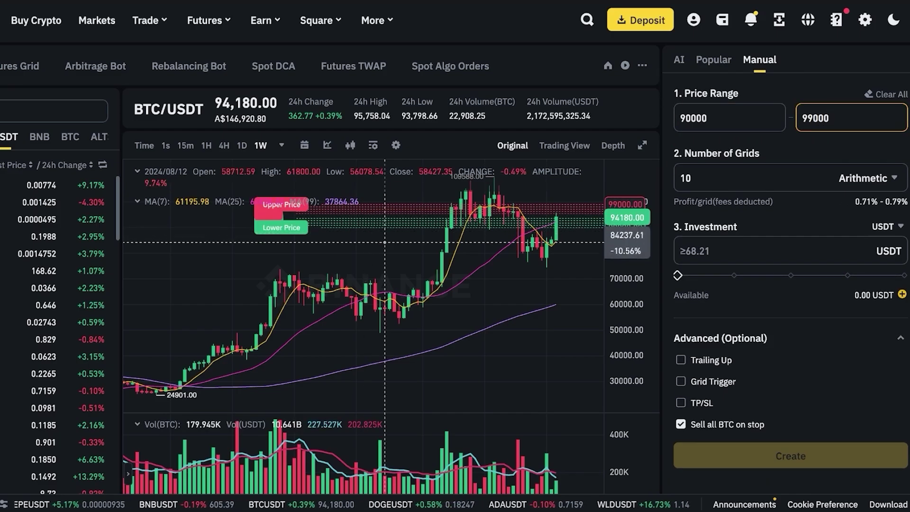
click(242, 145)
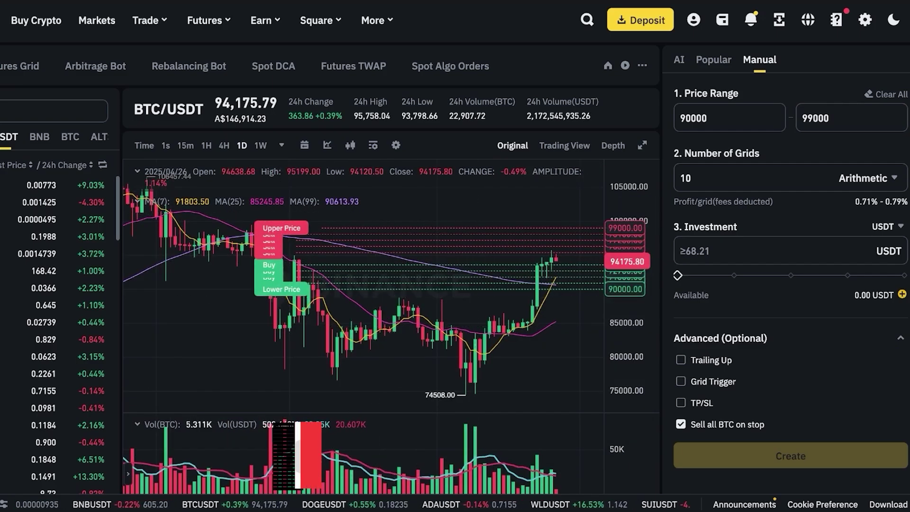
Step: Toggle grid spacing between Geometric and Arithmetic, leaving it on Arithmetic
click(739, 179)
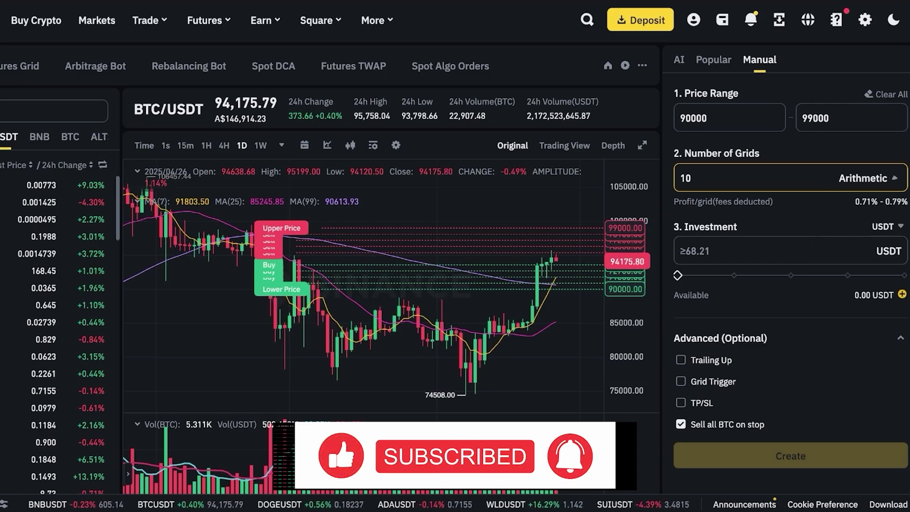
mouse_move(868, 179)
click(852, 243)
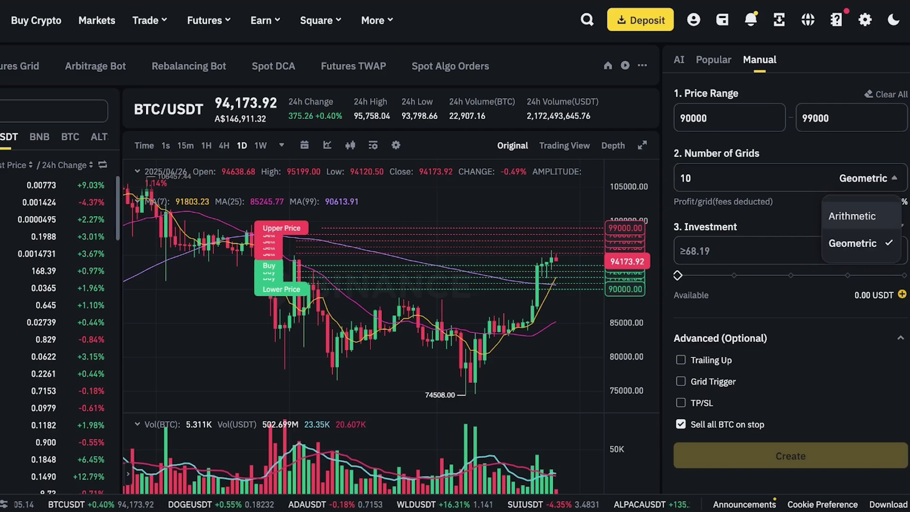
click(853, 216)
mouse_move(864, 179)
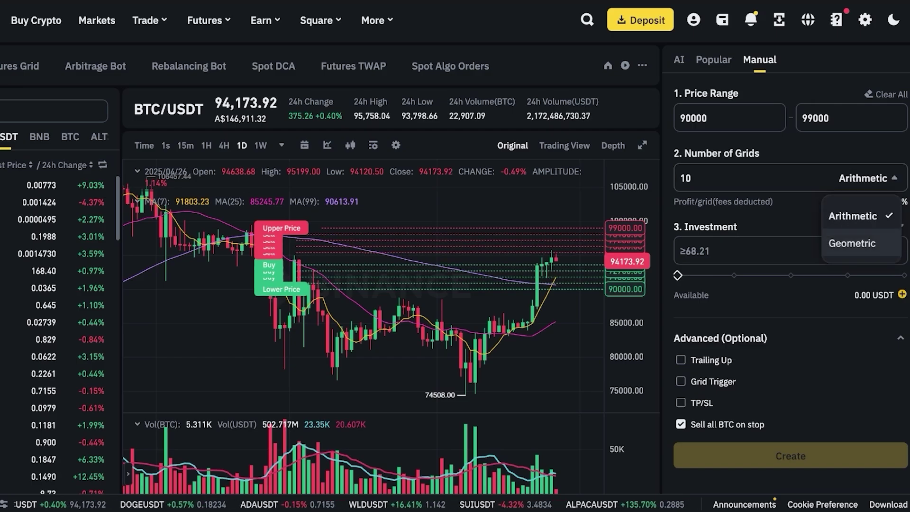
click(852, 242)
click(863, 178)
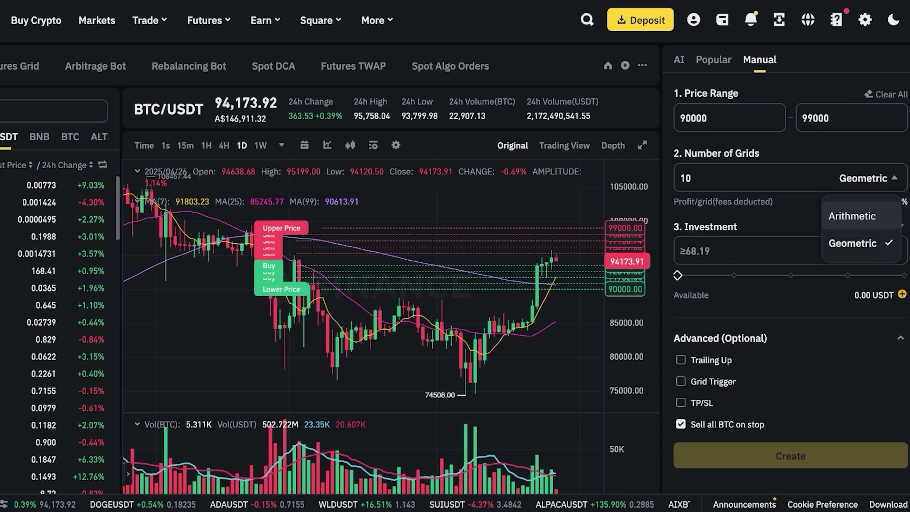
click(852, 215)
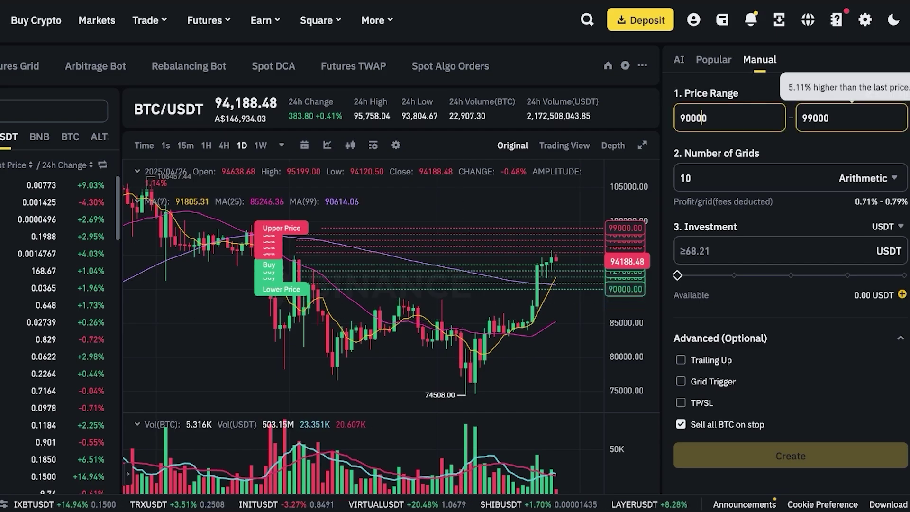
Step: Check the 90000 lower price, then bring up the AI tab's suggested grid presets
click(702, 118)
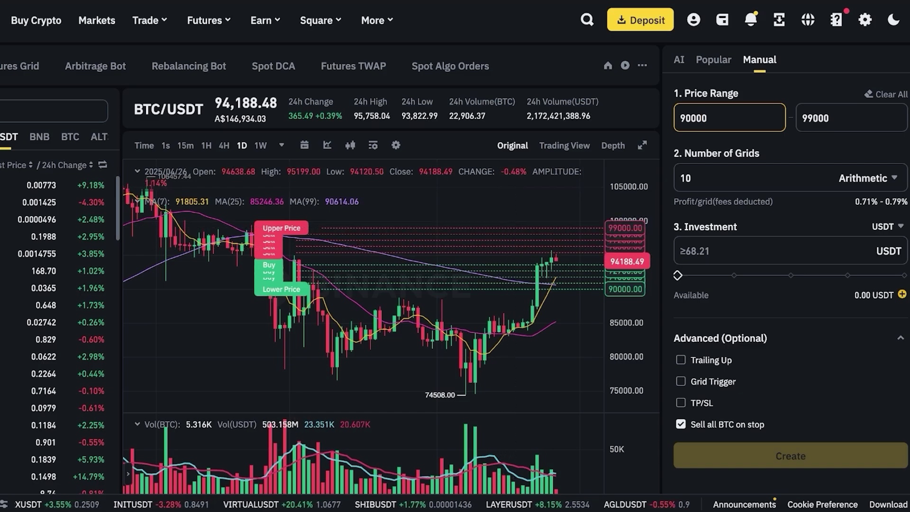
click(701, 118)
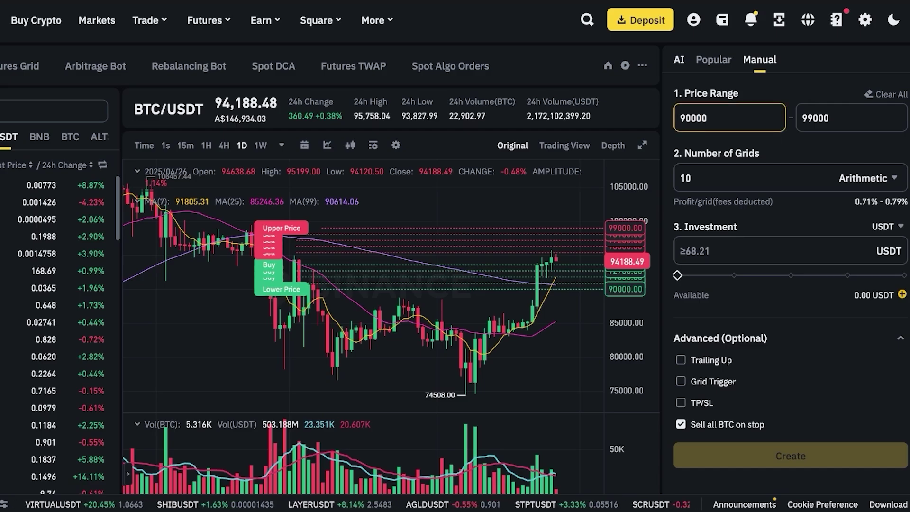
click(680, 61)
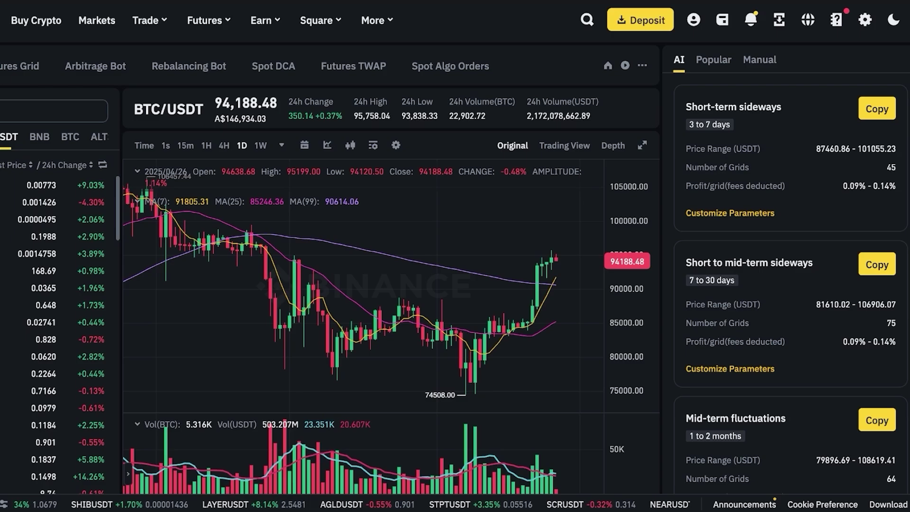
Step: Glance at the Popular top-PNL bots, then return to the Manual 90000–99000 grid form
click(714, 60)
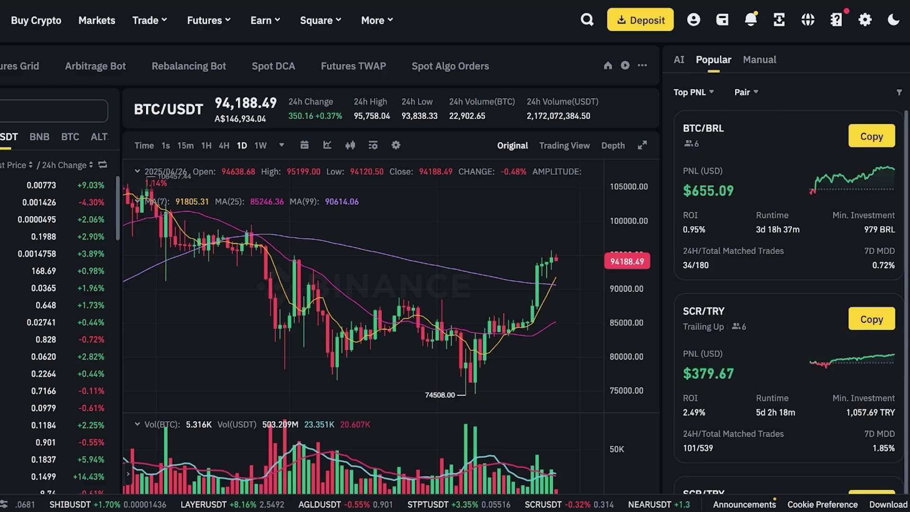
mouse_move(702, 170)
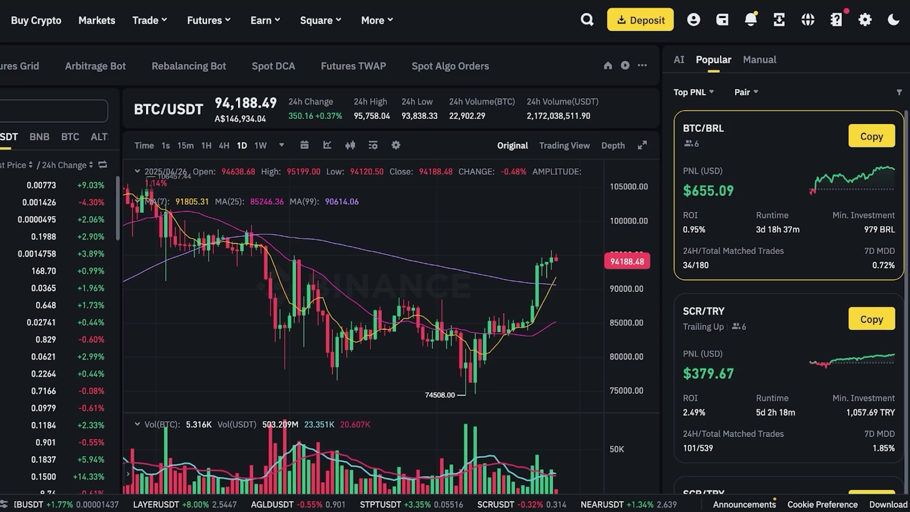
click(759, 60)
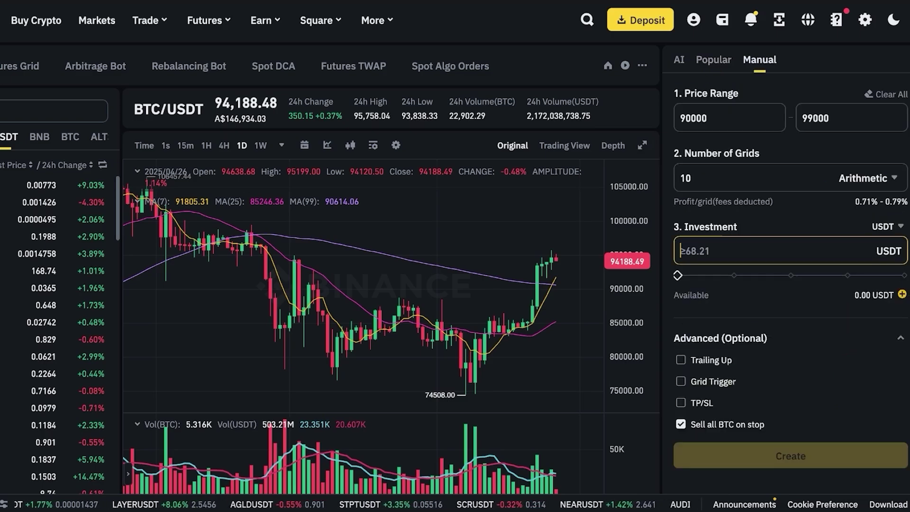
key(Tab)
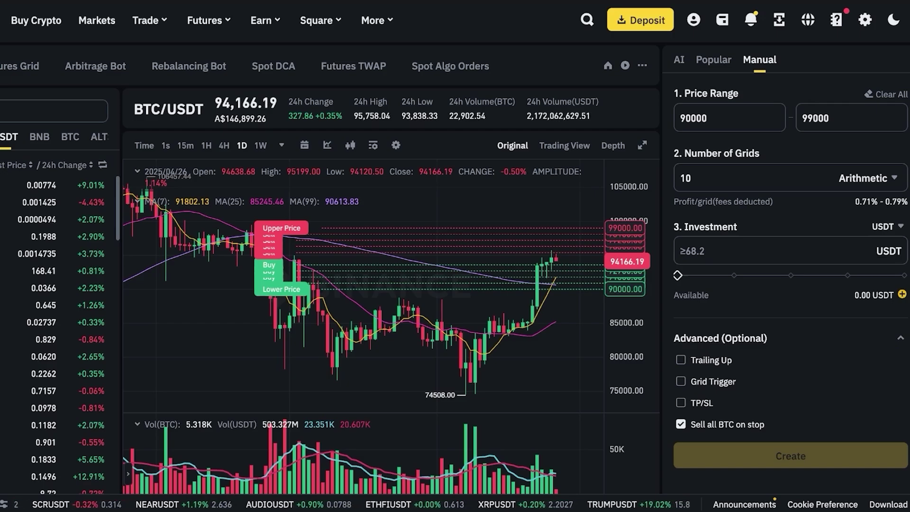
Step: Try a 100000 USDT investment, reset it to 0, then view the Popular top-PNL bots
click(711, 251)
text(1)
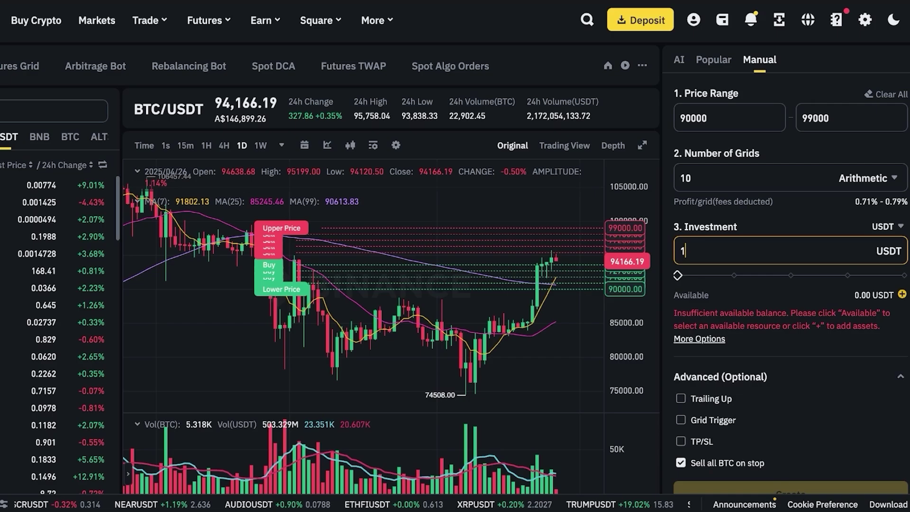
text(00000)
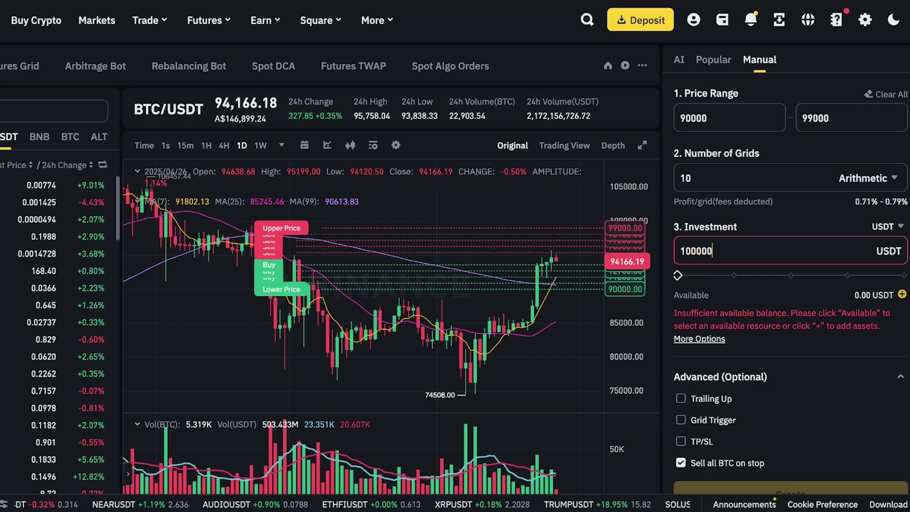
key(ctrl+a)
text(0)
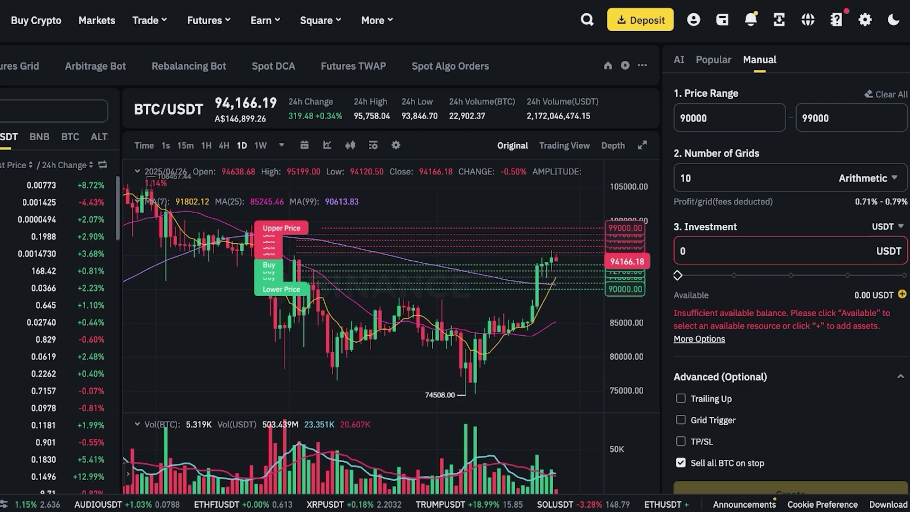
click(713, 60)
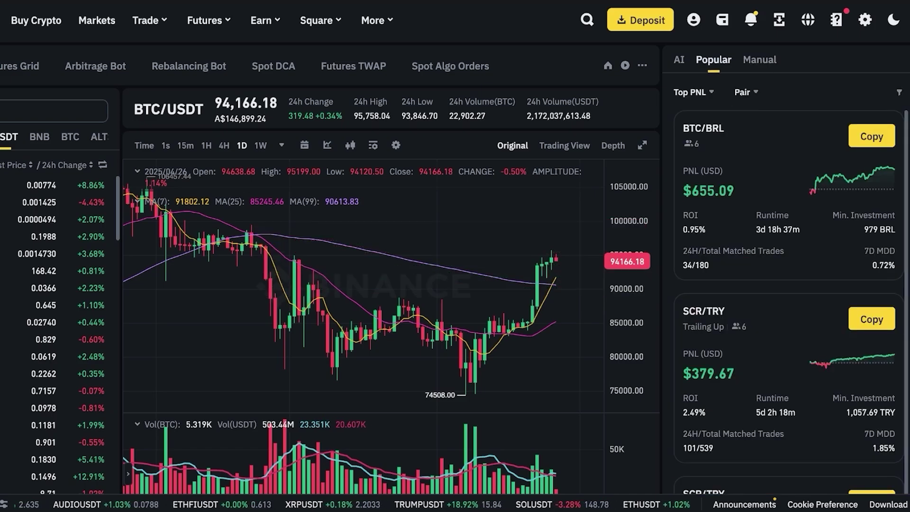
Step: Preview copying the BTC/BRL bot, then return to the top of the Popular list and open the Pair filter
click(872, 136)
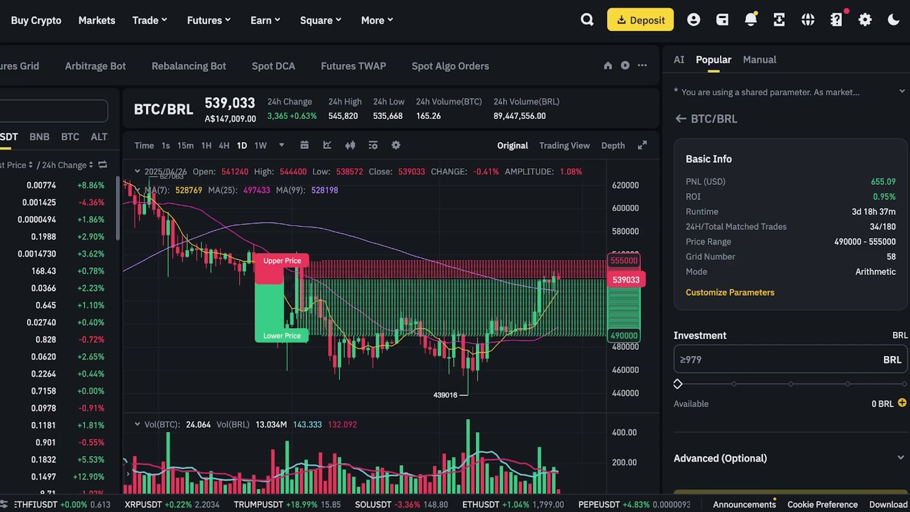
click(682, 119)
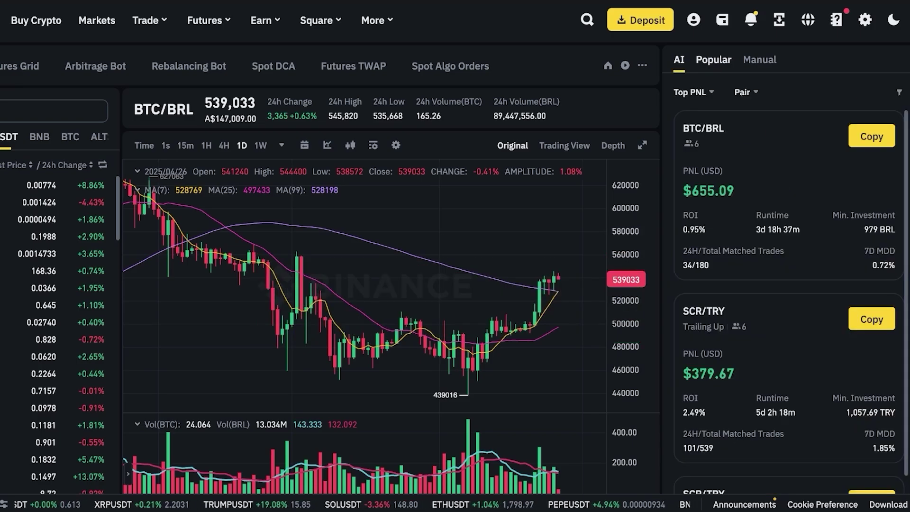
scroll(740, 266, down, 2)
scroll(791, 302, down, 10)
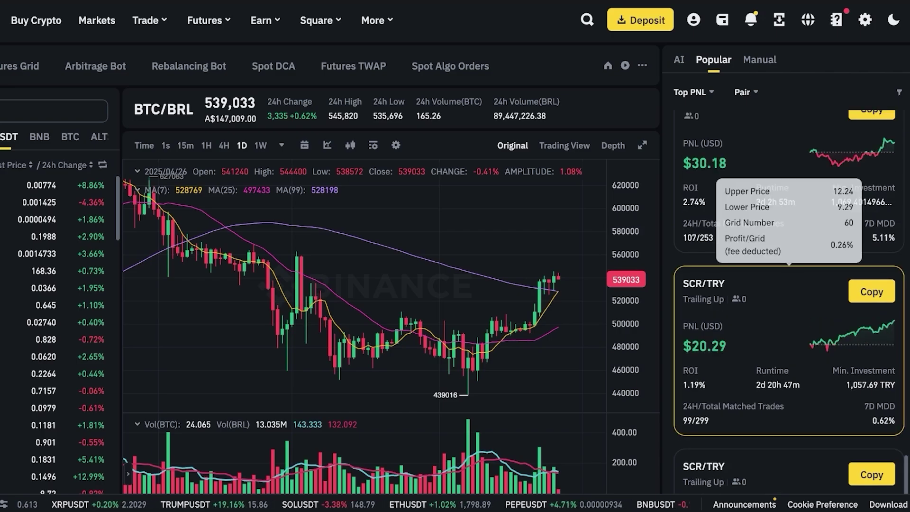
scroll(777, 199, up, 7)
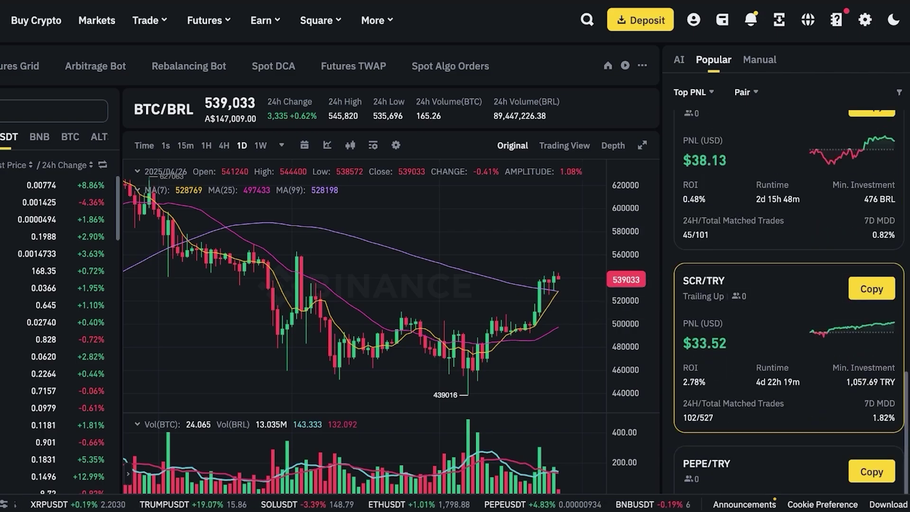
mouse_move(777, 327)
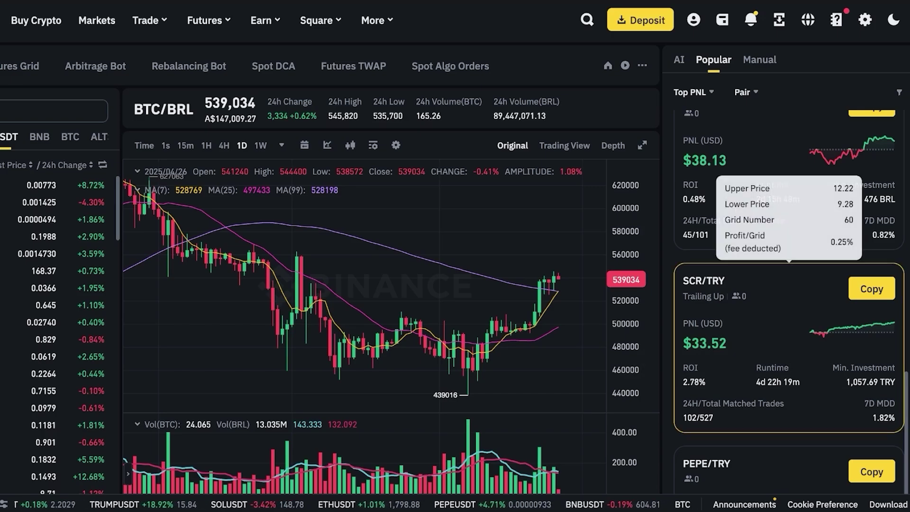
scroll(768, 266, up, 8)
scroll(735, 252, down, 6)
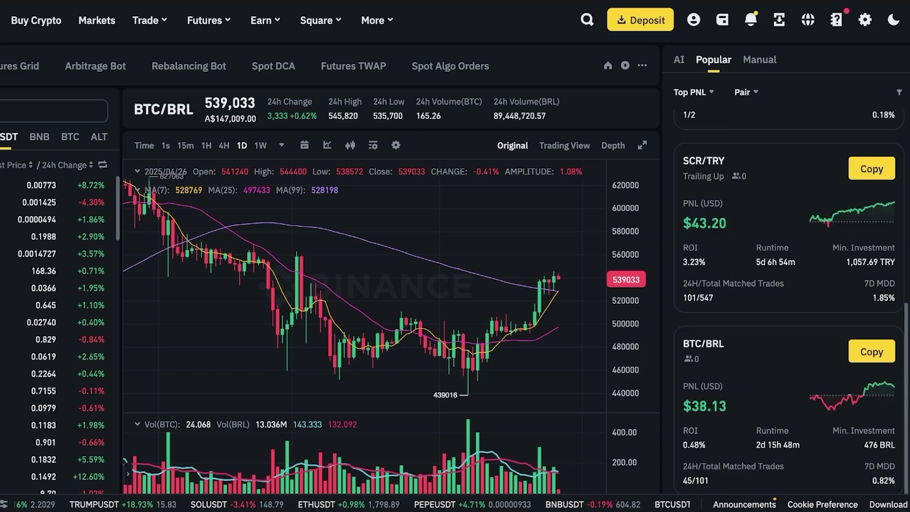
scroll(777, 294, down, 20)
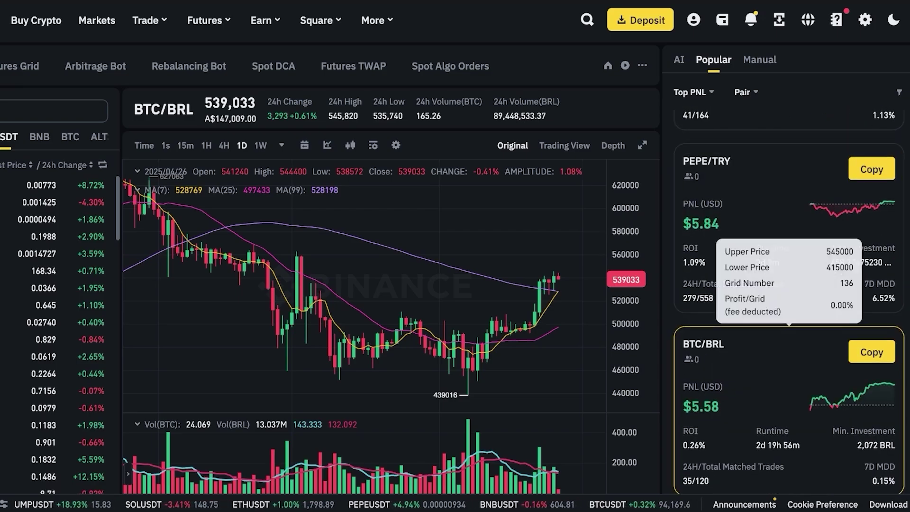
scroll(789, 300, up, 20)
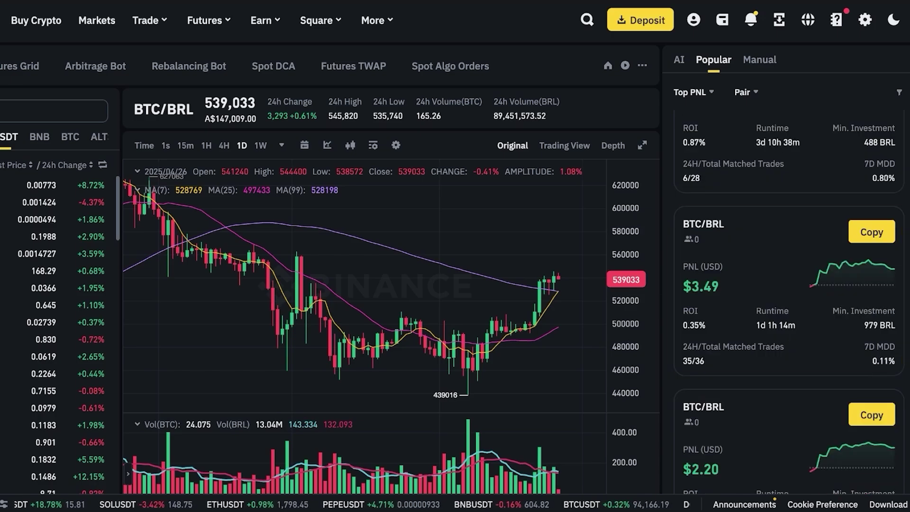
click(746, 93)
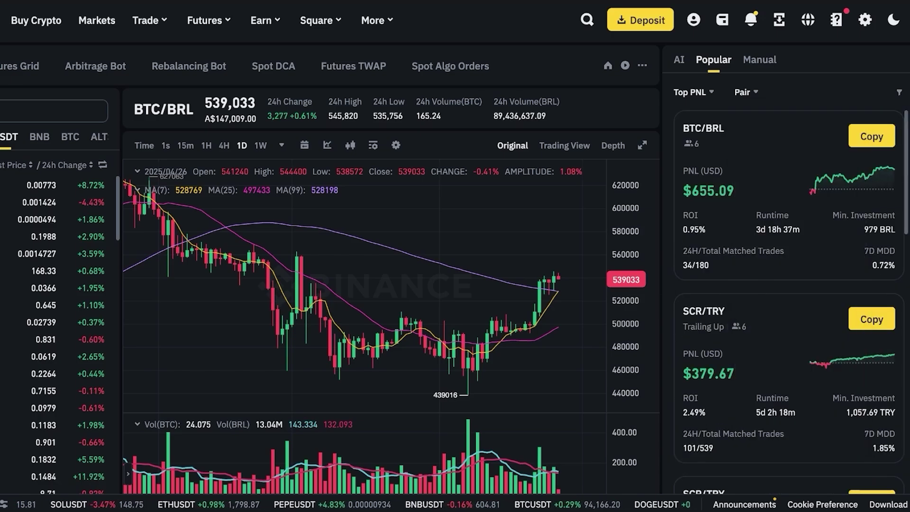
Step: Rank popular bots by Top ROI, Top Copied, then Top ROI again, and copy the PEPE/TRY bot
click(694, 93)
click(700, 124)
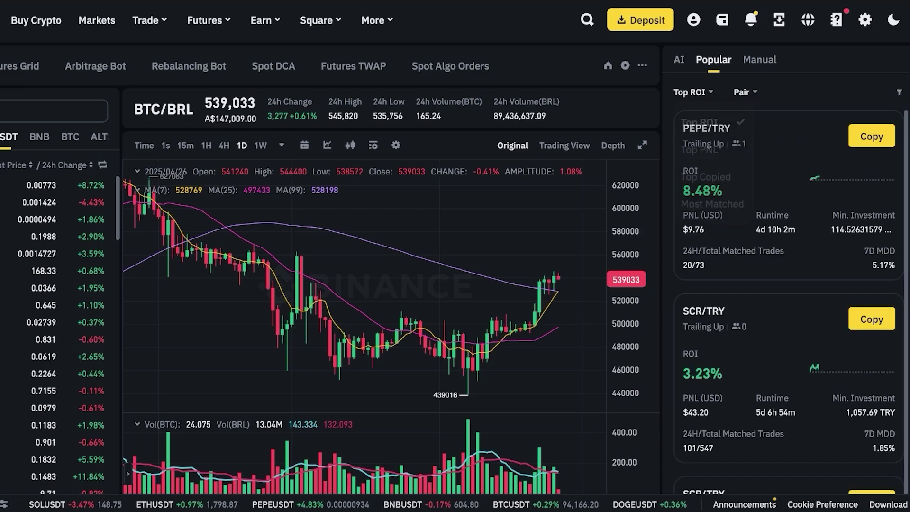
click(694, 93)
click(704, 176)
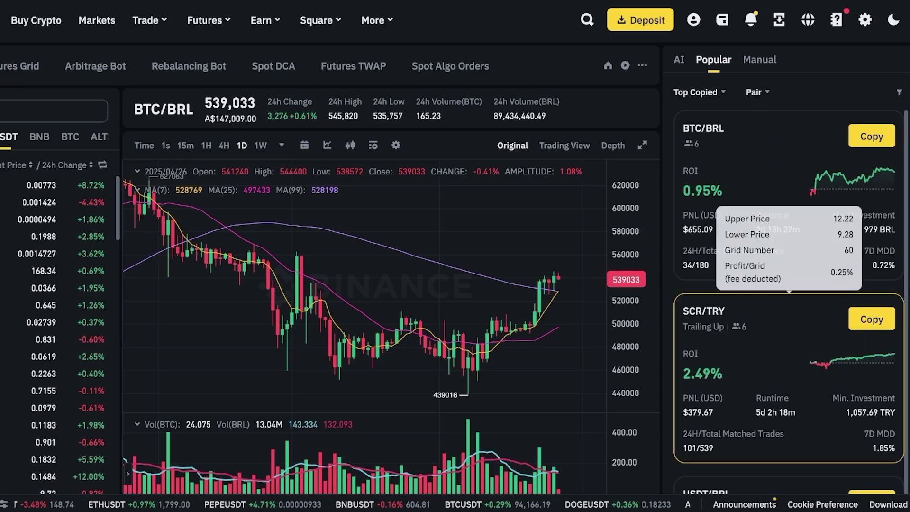
scroll(789, 332, down, 3)
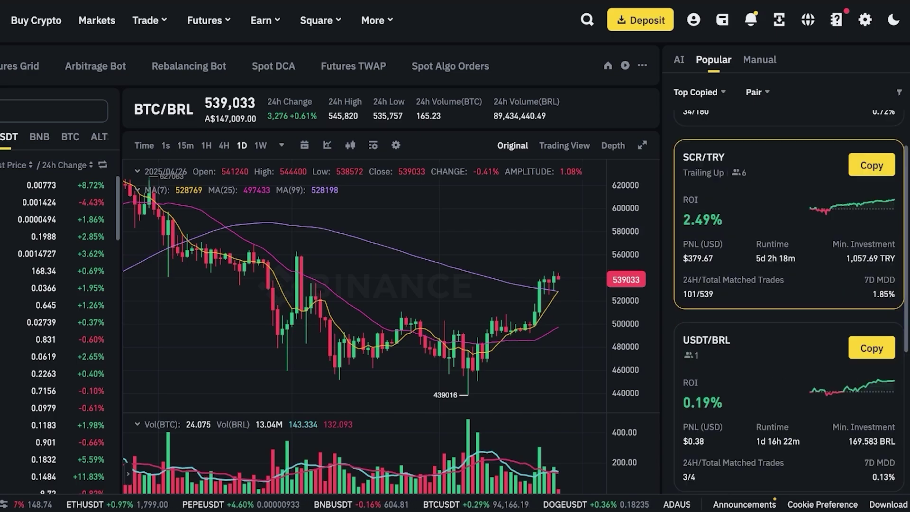
click(699, 92)
click(699, 122)
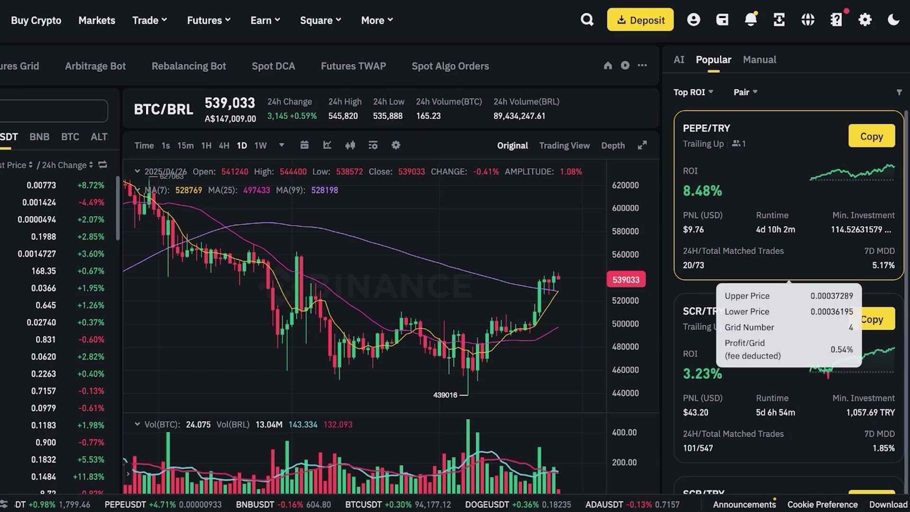
click(872, 136)
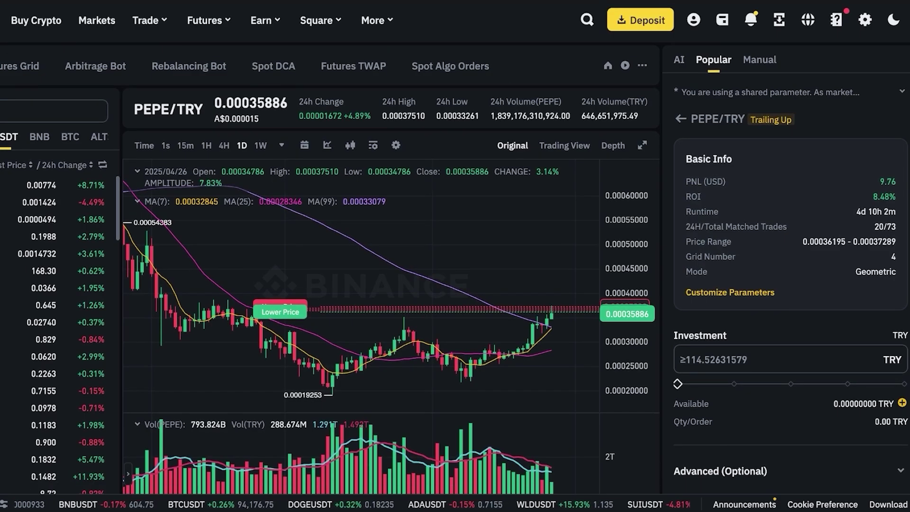
Step: Browse the PEPE/TRY AI strategies, peek at short-term sideways details, then copy that strategy
click(679, 60)
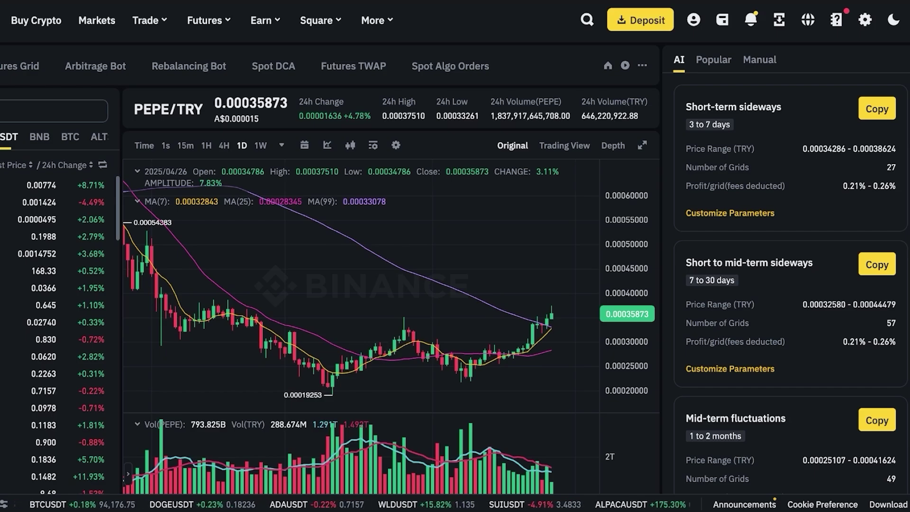
mouse_move(758, 263)
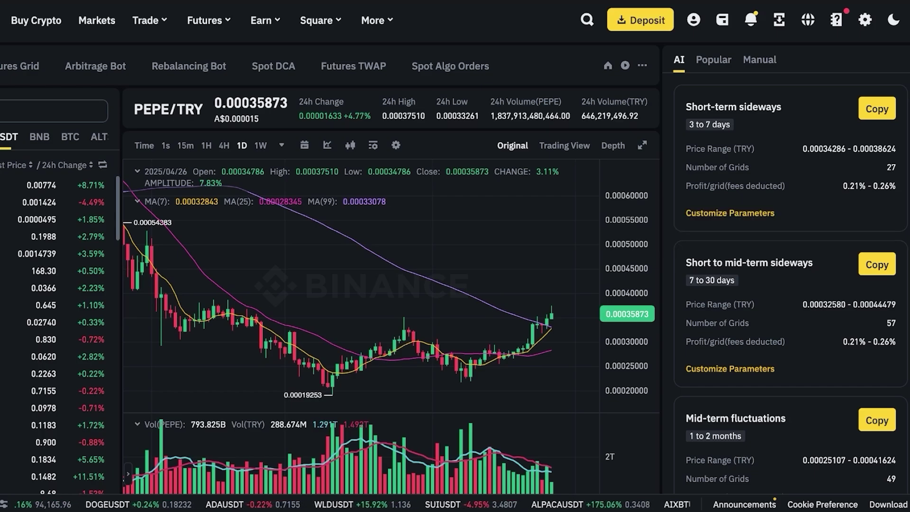
click(878, 108)
click(680, 94)
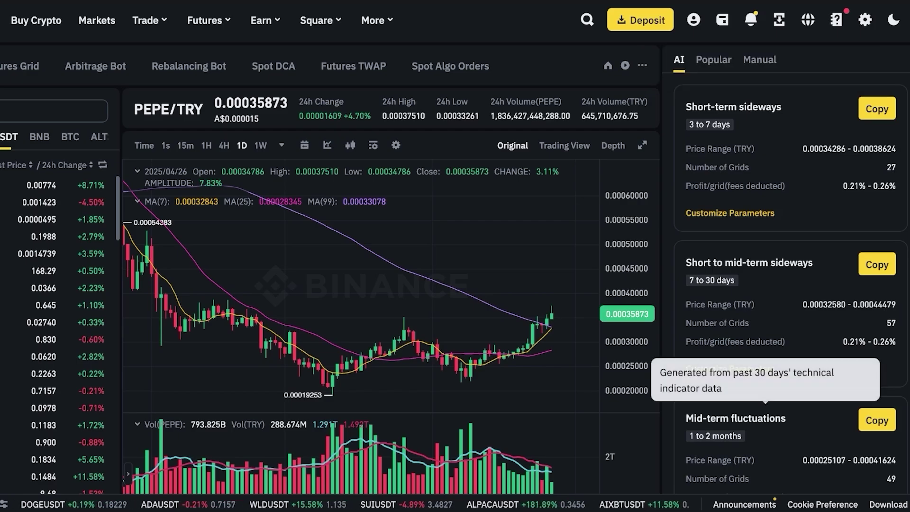
scroll(456, 256, down, 8)
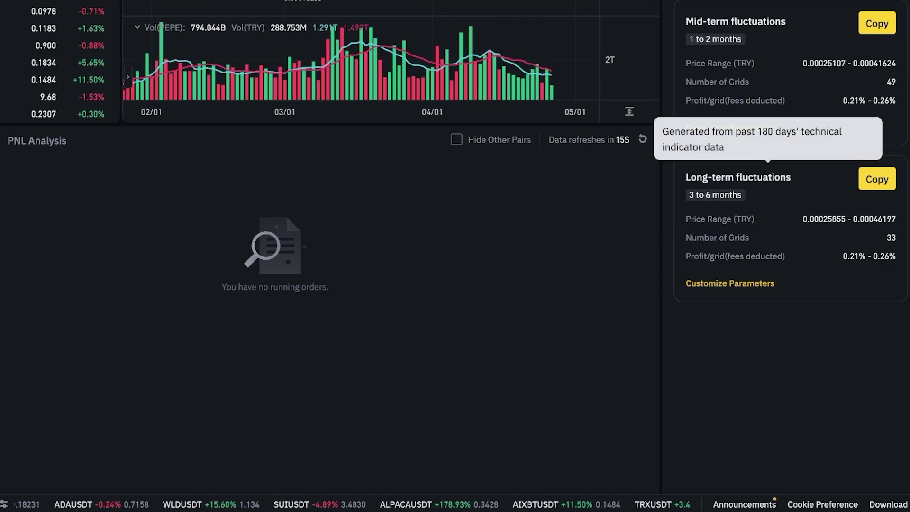
scroll(456, 256, up, 8)
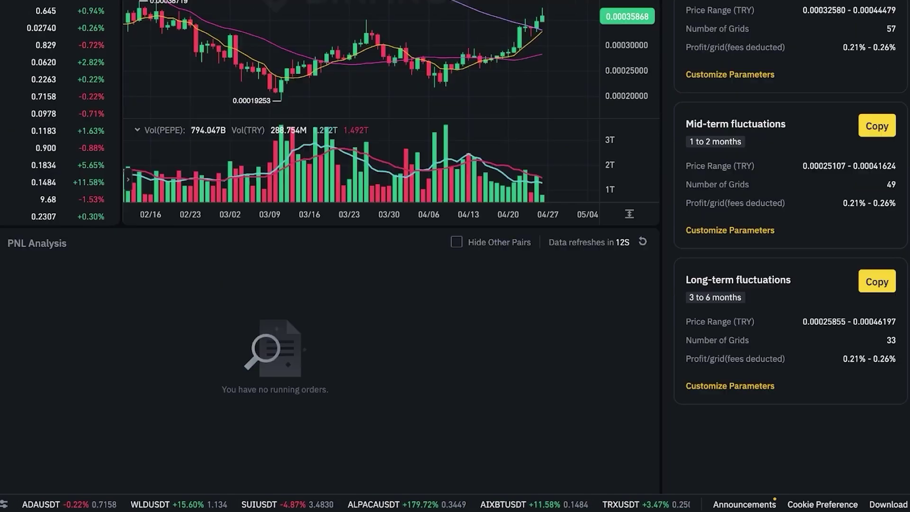
click(877, 109)
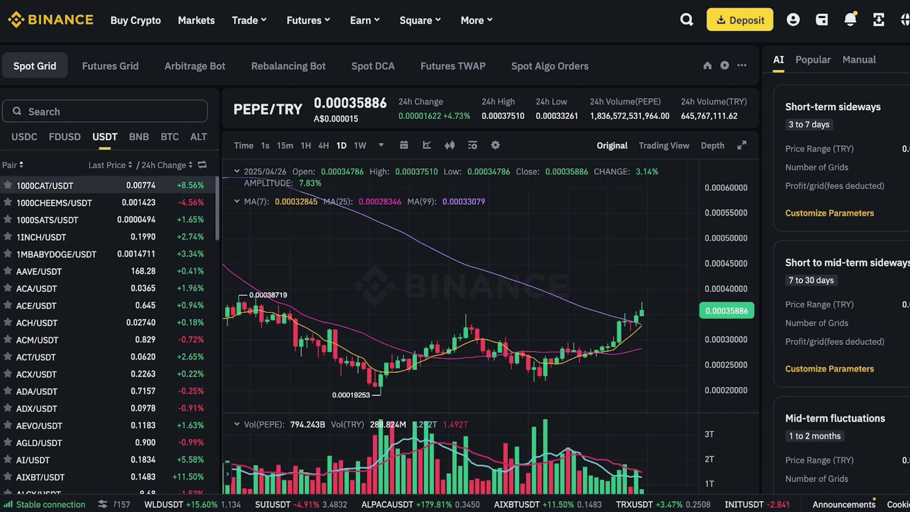
Step: Search btc, switch to BTC/USDT, and copy its Short-term sideways AI grid
click(64, 111)
text(btc)
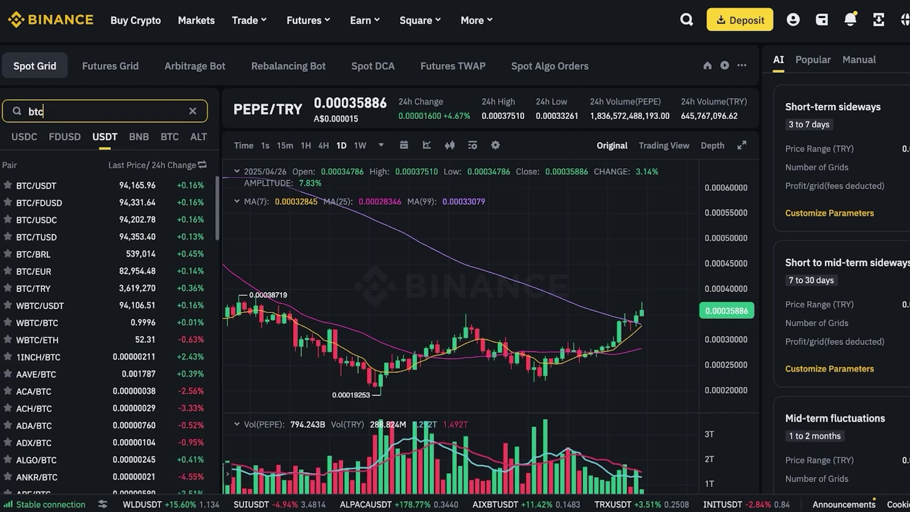
click(52, 186)
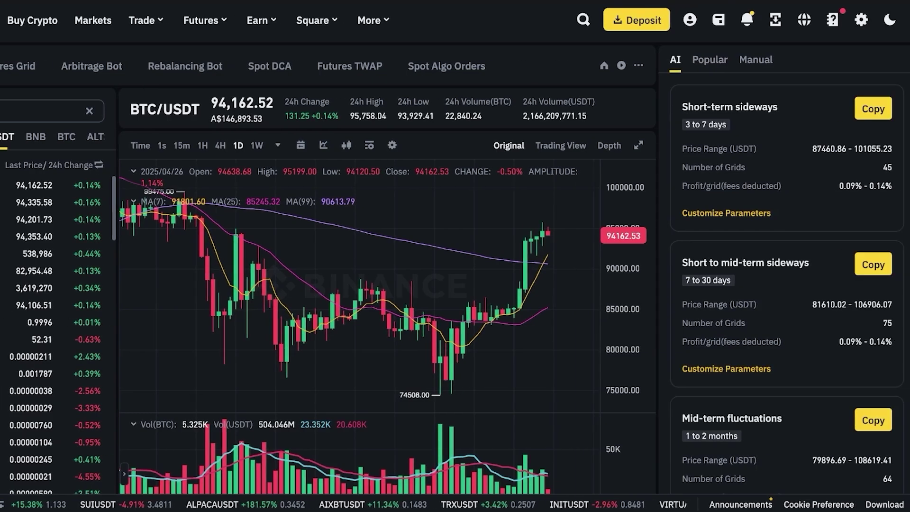
click(873, 108)
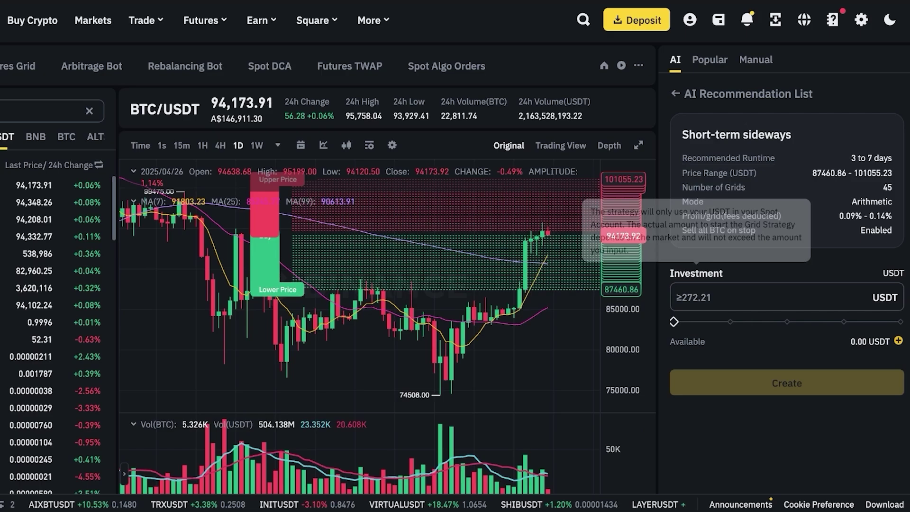
Step: Customize the Short-term sideways AI strategy's parameters and tick the TP/SL checkbox
click(676, 94)
scroll(787, 256, down, 1)
scroll(787, 256, down, 8)
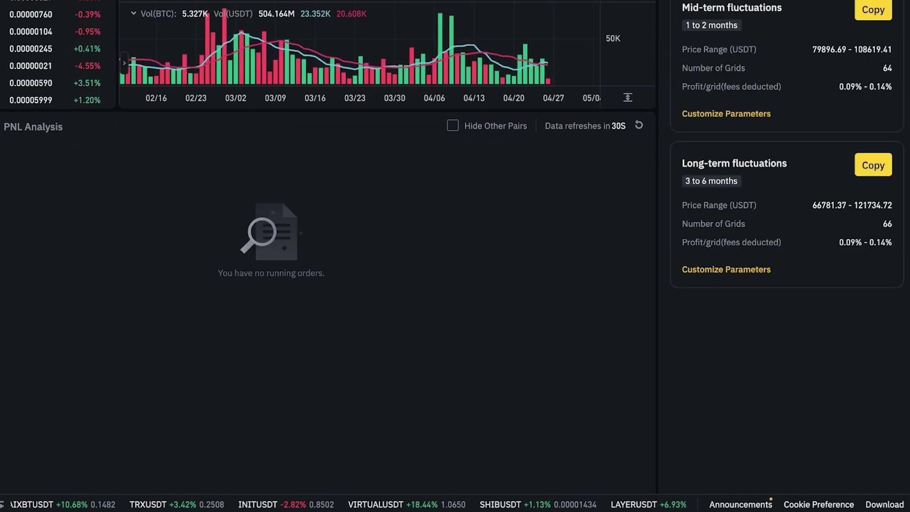
scroll(787, 256, up, 9)
click(727, 213)
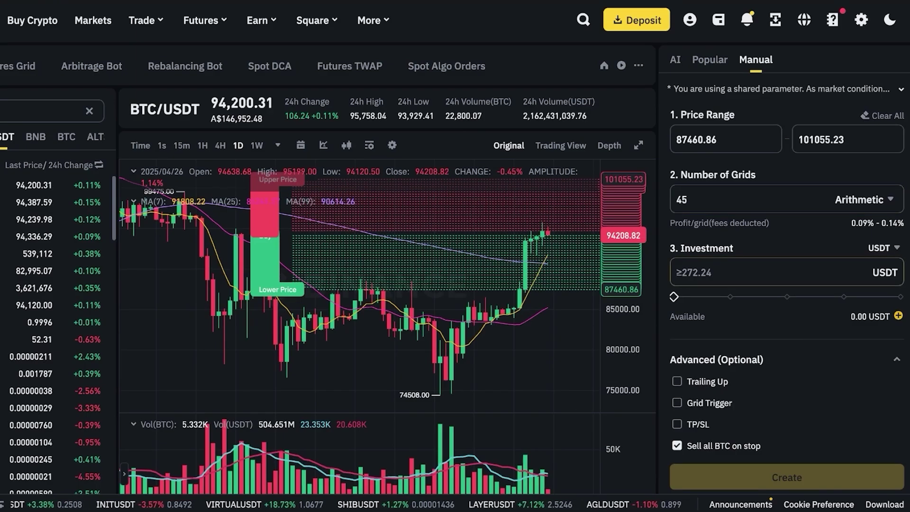
scroll(455, 256, down, 3)
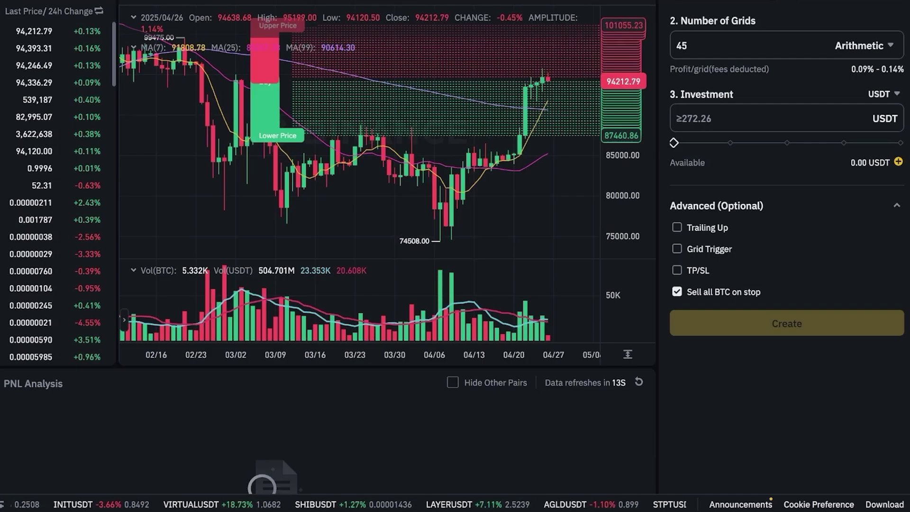
click(692, 271)
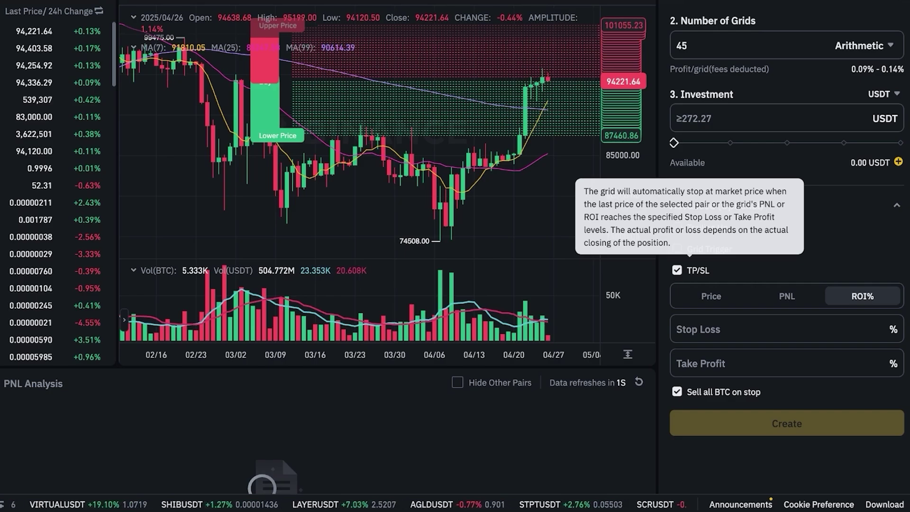
Step: Choose ROI% mode and set the take profit to 8%
click(787, 296)
click(863, 296)
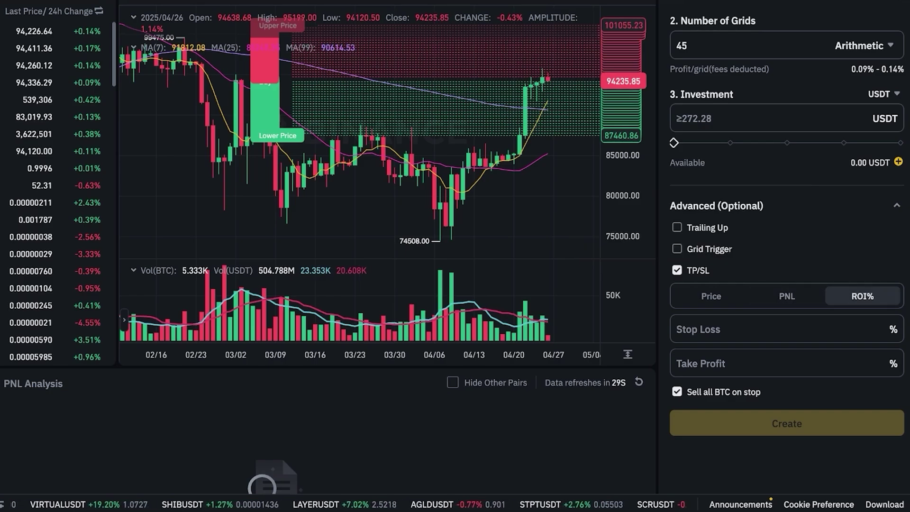
click(778, 330)
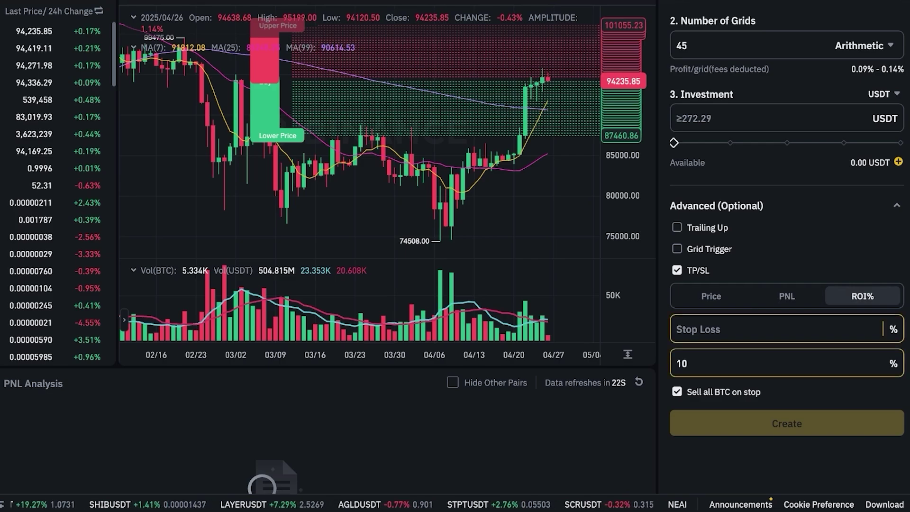
click(777, 364)
key(BackSpace)
key(BackSpace)
text(8)
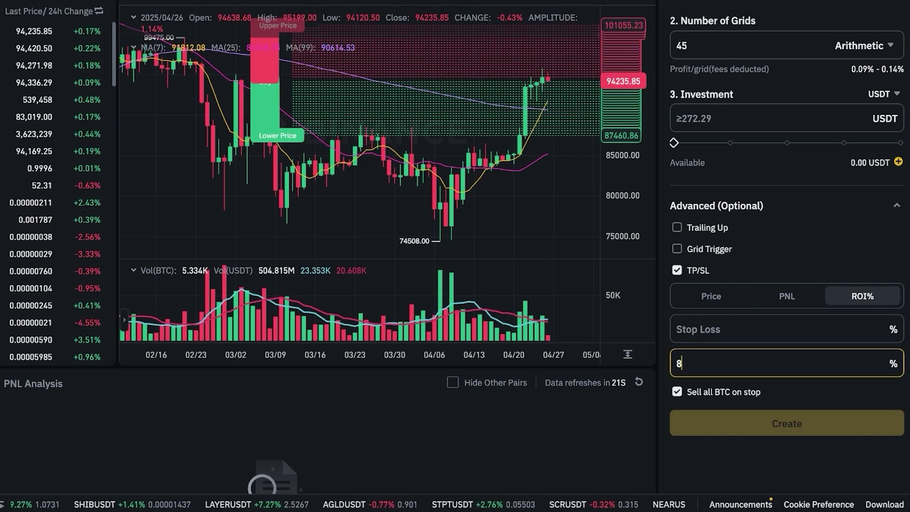
Step: Set the stop loss to 2% ROI and review the completed grid form
click(777, 329)
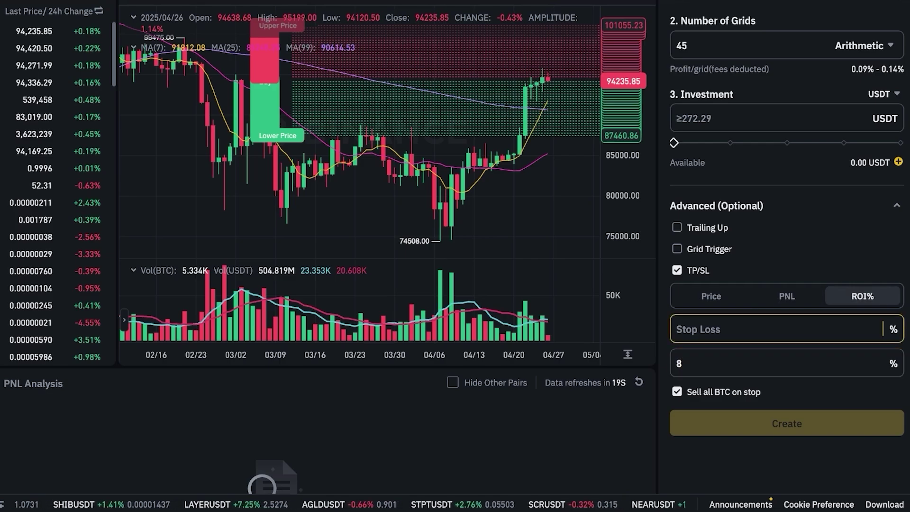
text(1)
key(BackSpace)
text(2)
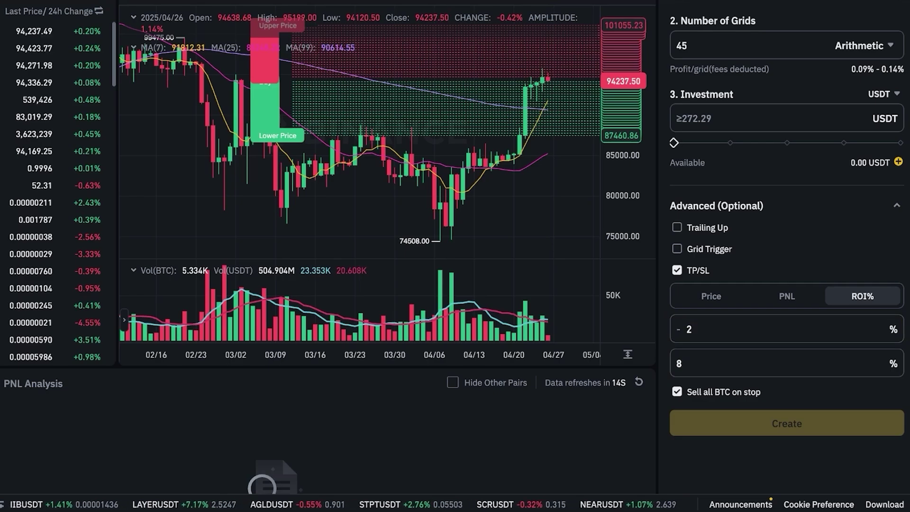
scroll(787, 230, up, 2)
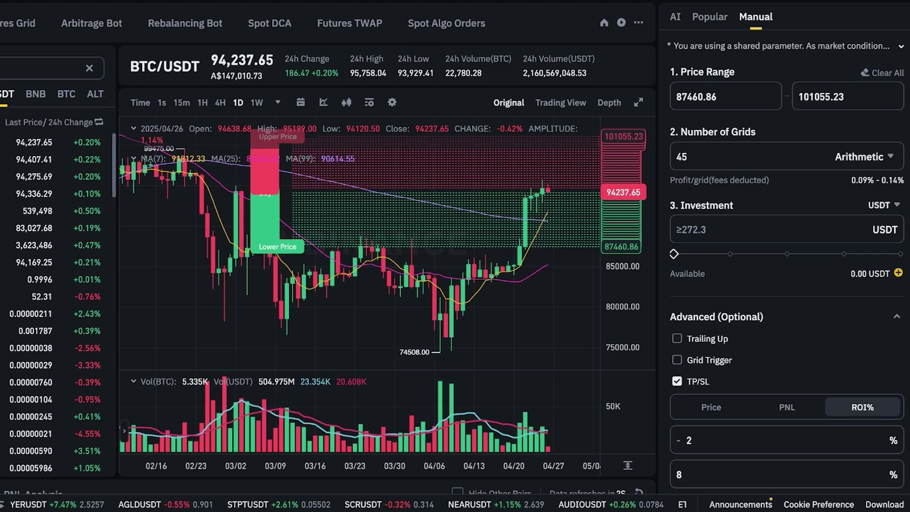
scroll(787, 256, down, 4)
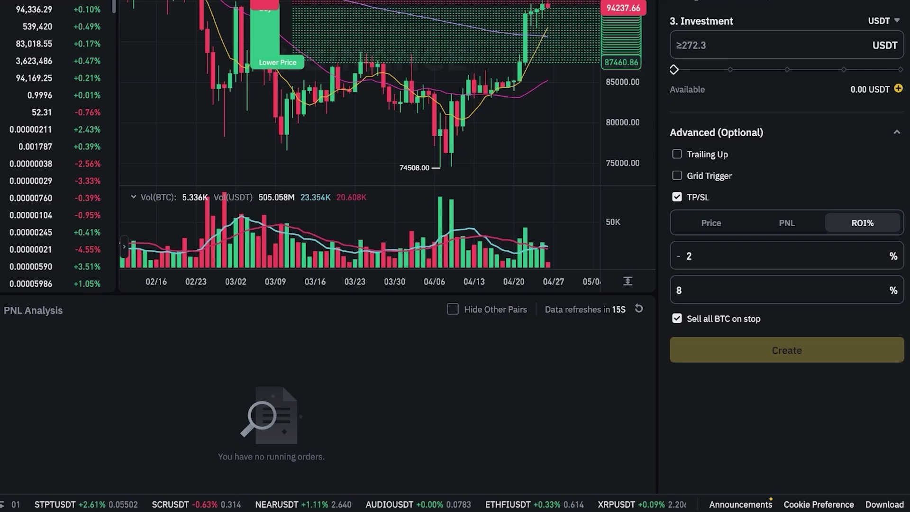
scroll(360, 142, up, 3)
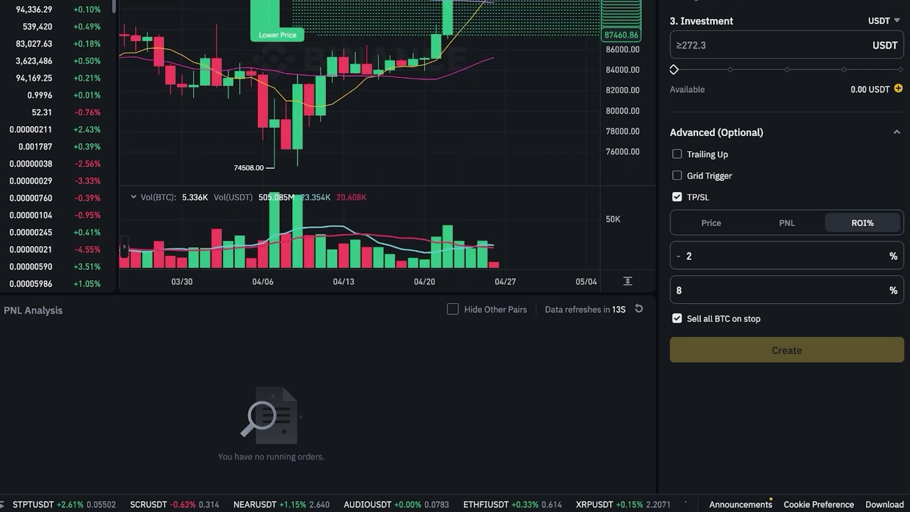
scroll(455, 246, up, 5)
scroll(455, 246, left, 1)
scroll(455, 246, left, 1)
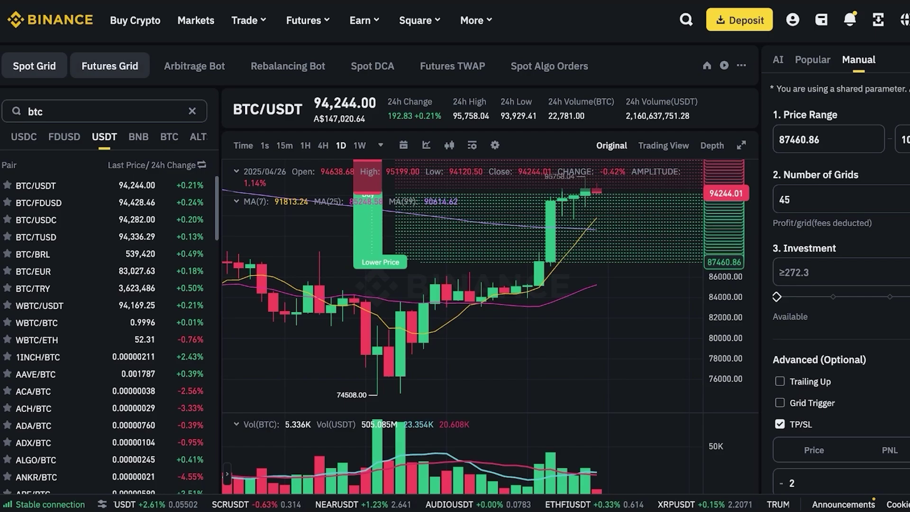
Step: Start a manual Long futures grid on the BTCUSDC perpetual at 20x leverage
mouse_move(110, 66)
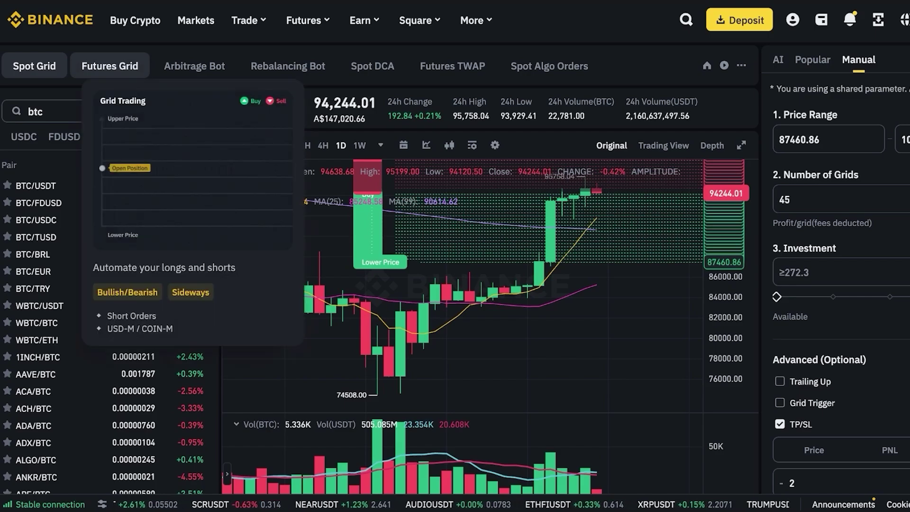
click(110, 66)
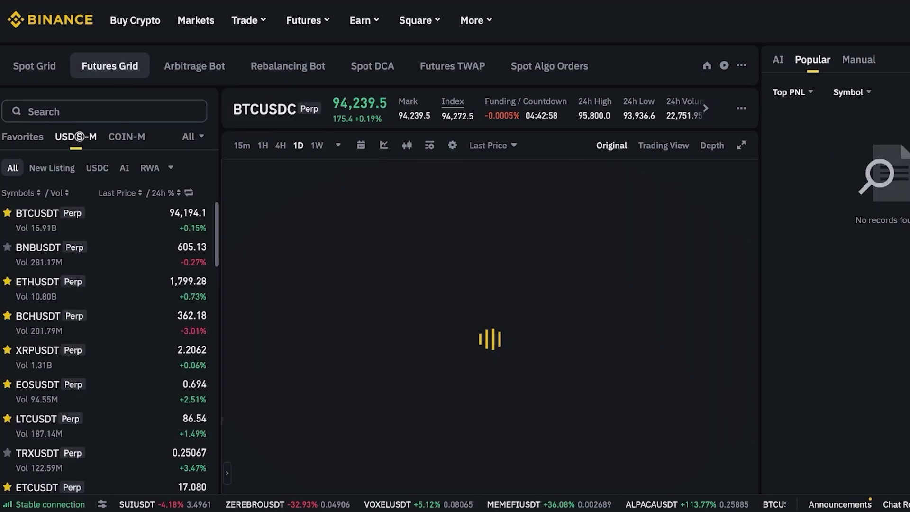
click(858, 59)
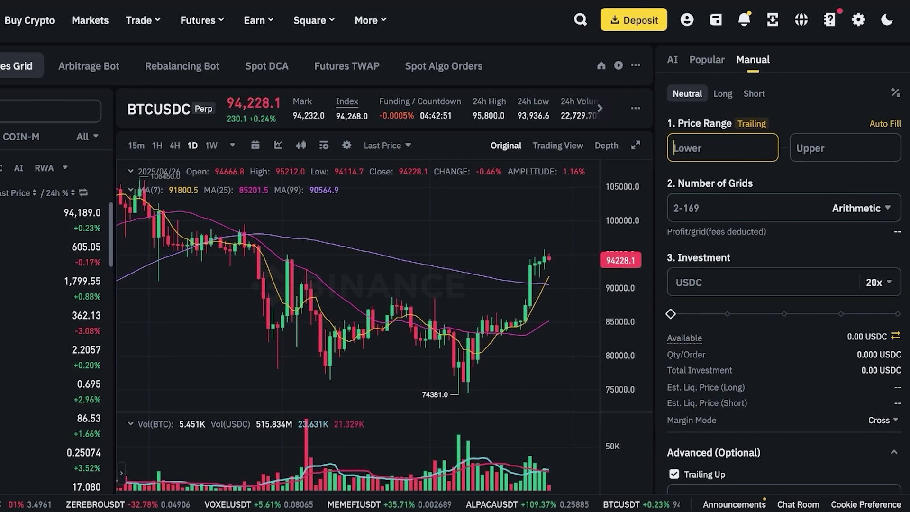
click(723, 94)
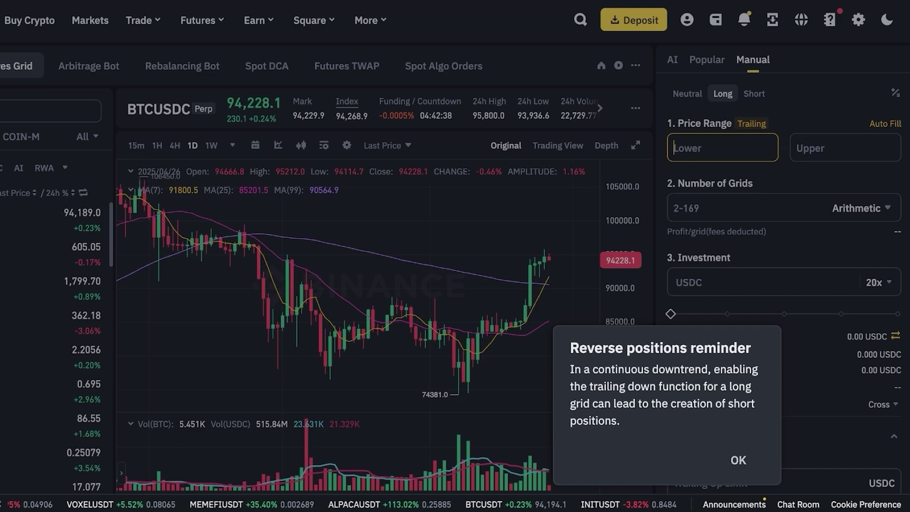
Step: Dismiss the reverse-position reminders, try Short, then settle the grid direction on Neutral
click(739, 461)
click(754, 94)
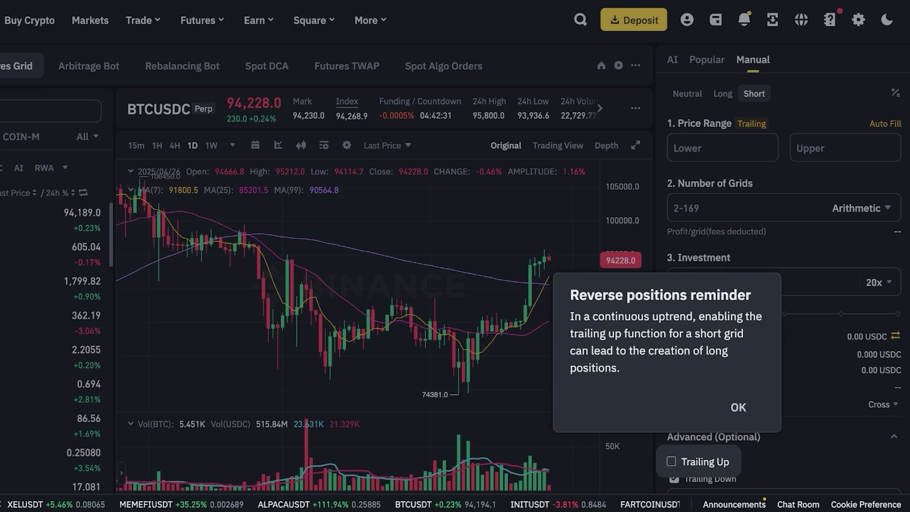
click(738, 408)
click(687, 94)
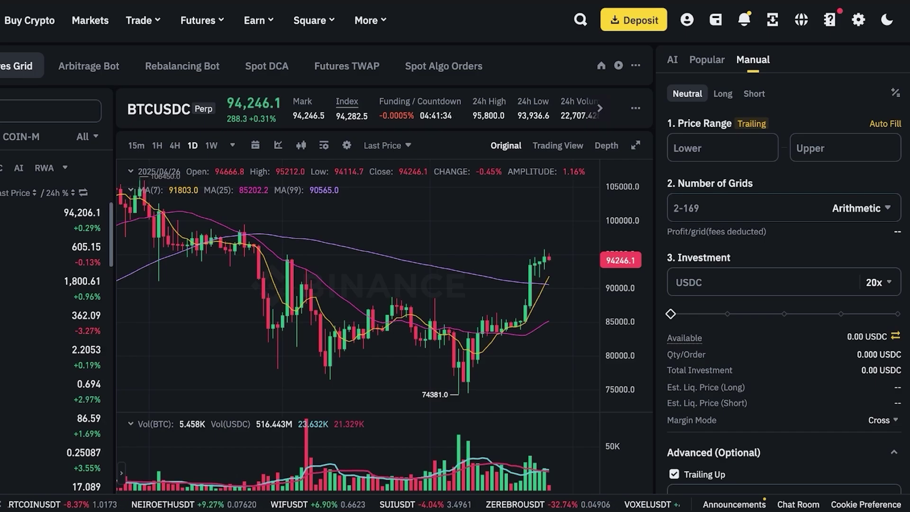
Step: Auto-fill the neutral grid with range 79804.4–108694.2 and 64 grids
click(722, 148)
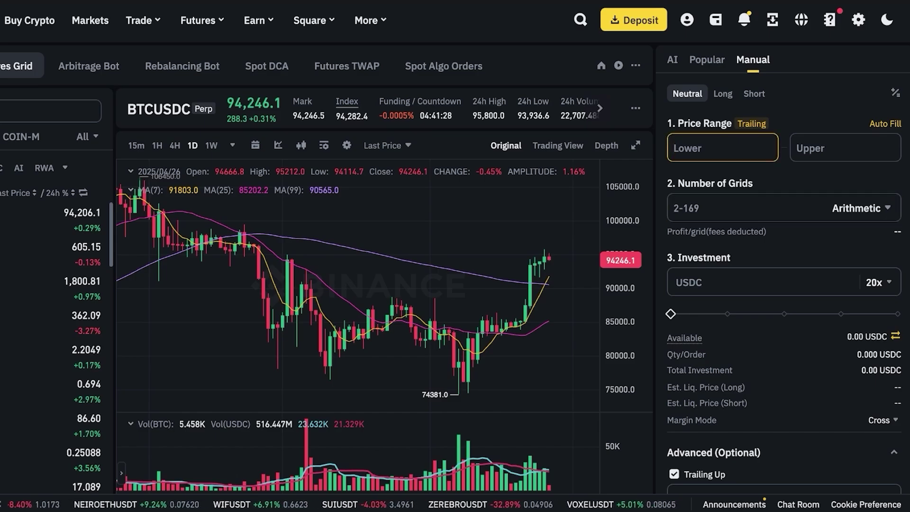
click(885, 123)
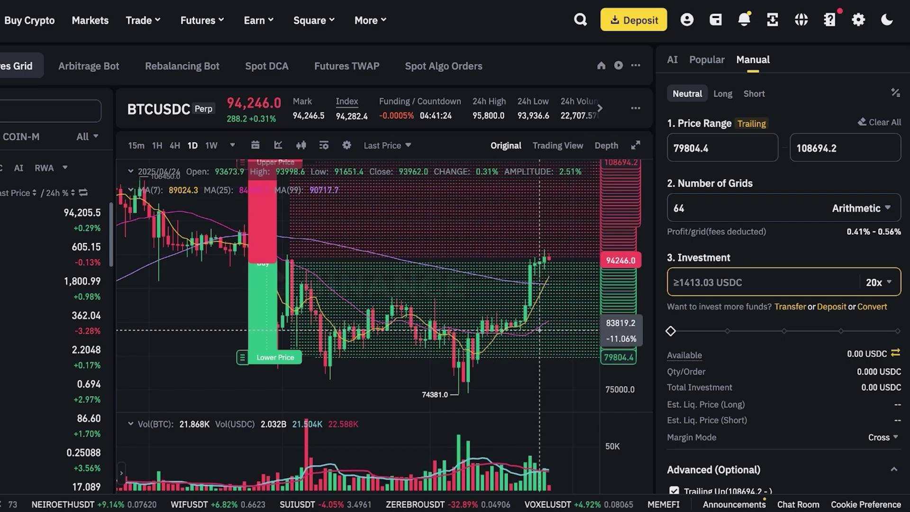
scroll(278, 455, down, 3)
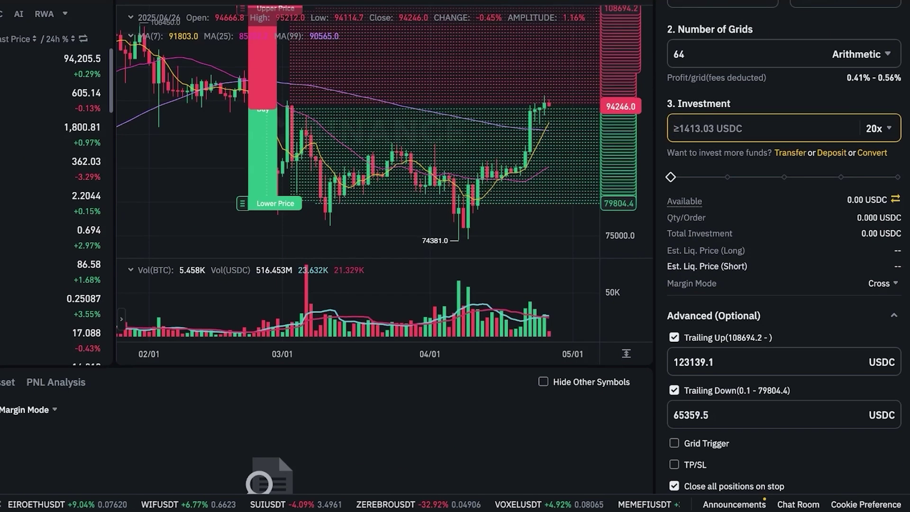
scroll(384, 256, down, 3)
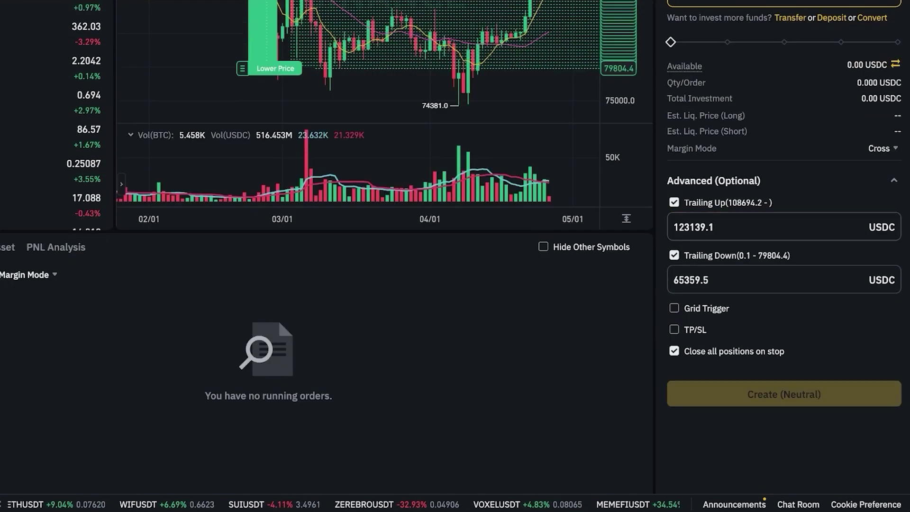
Step: Disable Trailing Up, enable TP/SL, and keep Trailing Down at 65359.5 USDC
click(675, 202)
click(674, 223)
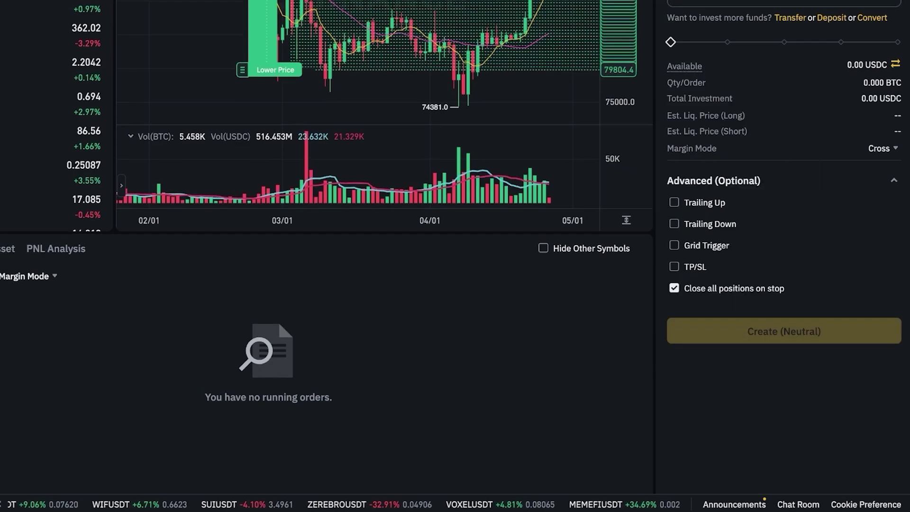
click(674, 264)
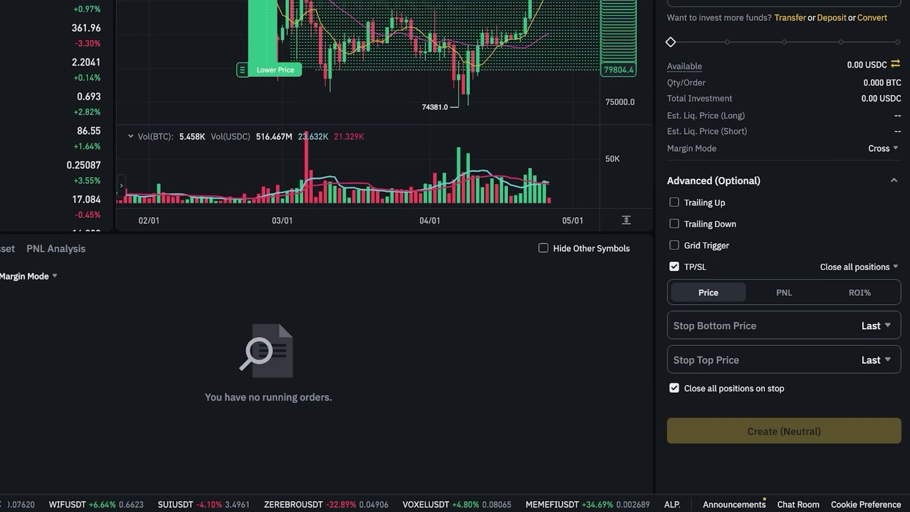
click(675, 224)
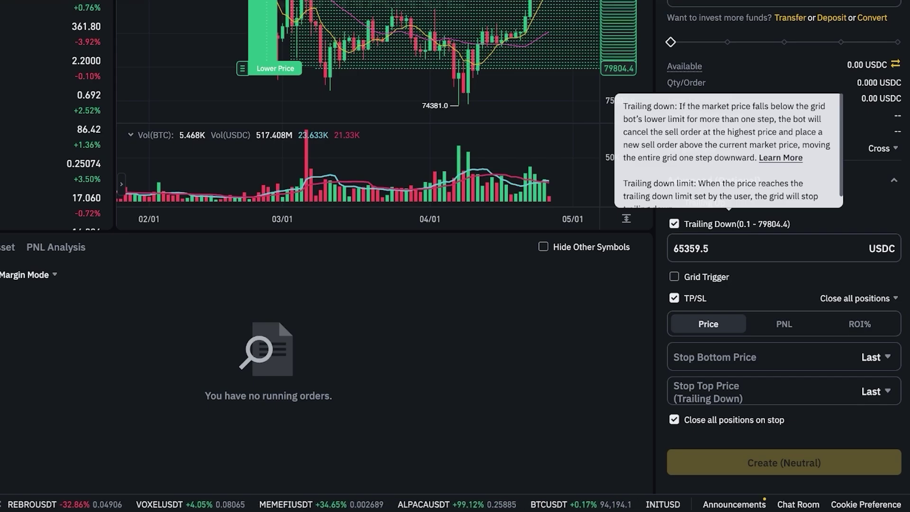
Step: Pan the BTCUSDC price chart to earlier dates and back to recent ones
scroll(532, 89, up, 4)
drag(366, 178, 397, 190)
drag(224, 195, 592, 215)
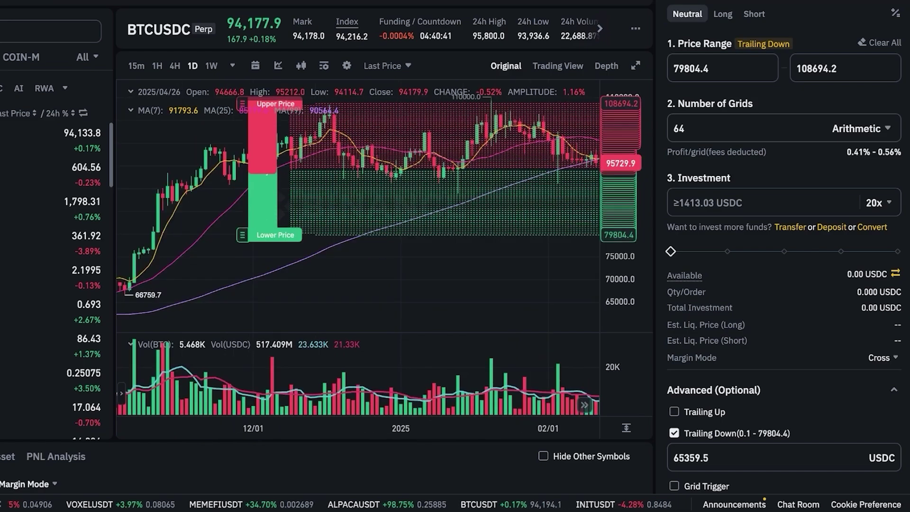
drag(598, 266, 201, 308)
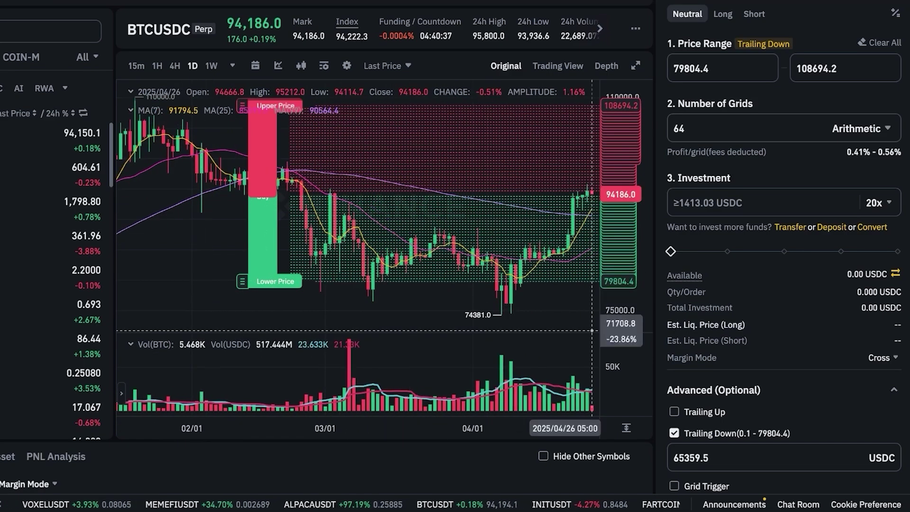
Step: Switch off both Trailing Up and Trailing Down, leaving only TP/SL enabled
scroll(592, 331, down, 1)
scroll(592, 316, down, 1)
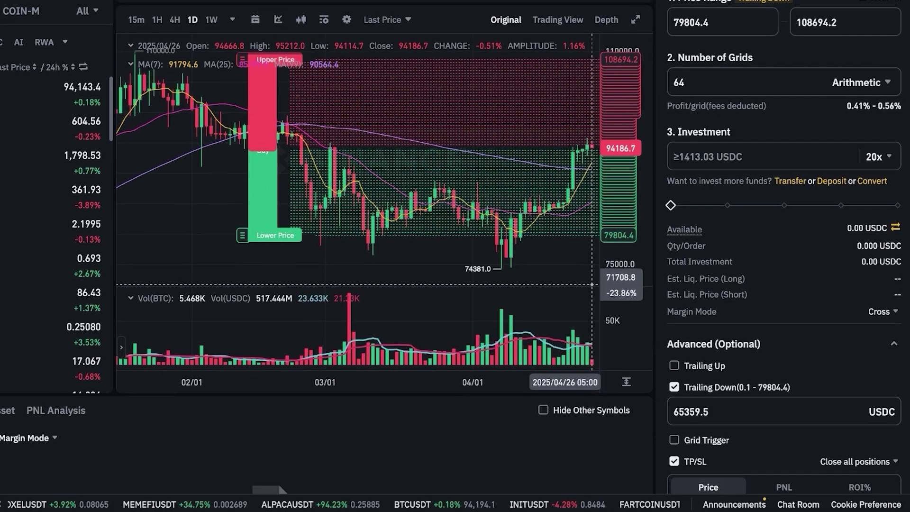
scroll(592, 315, down, 4)
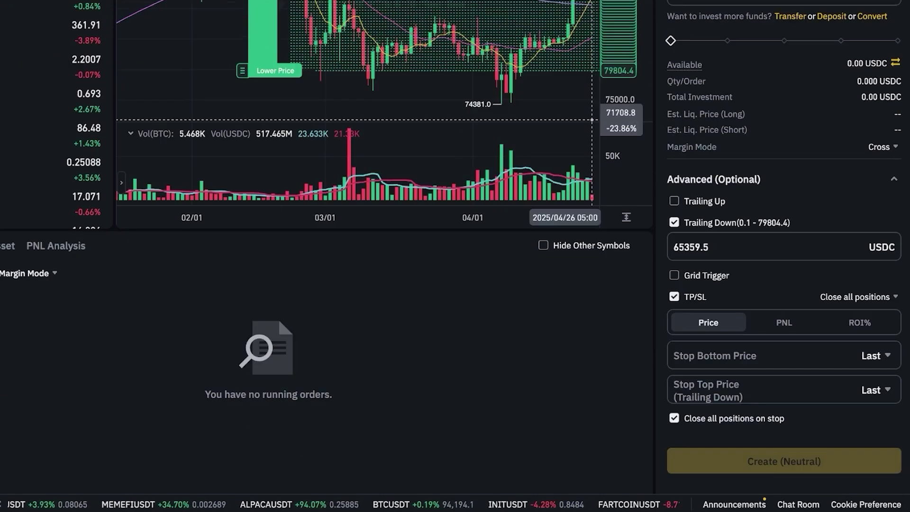
click(704, 201)
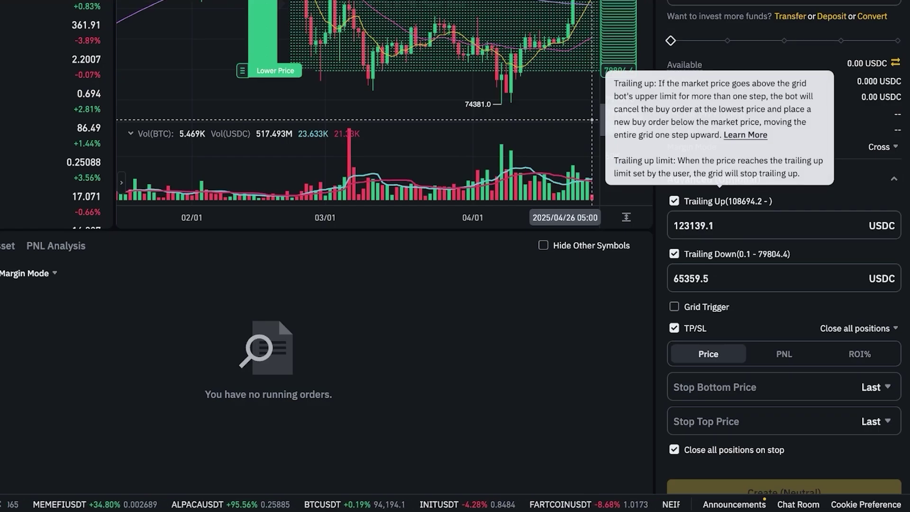
click(674, 201)
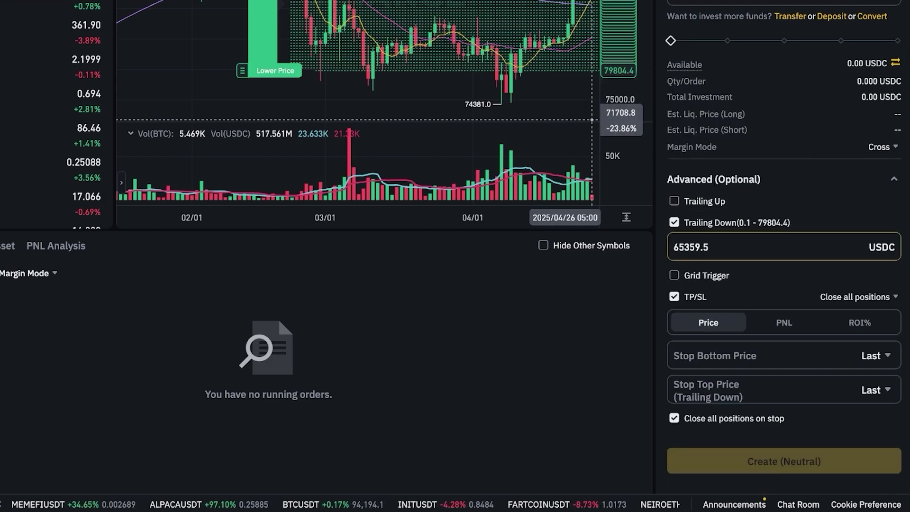
click(674, 223)
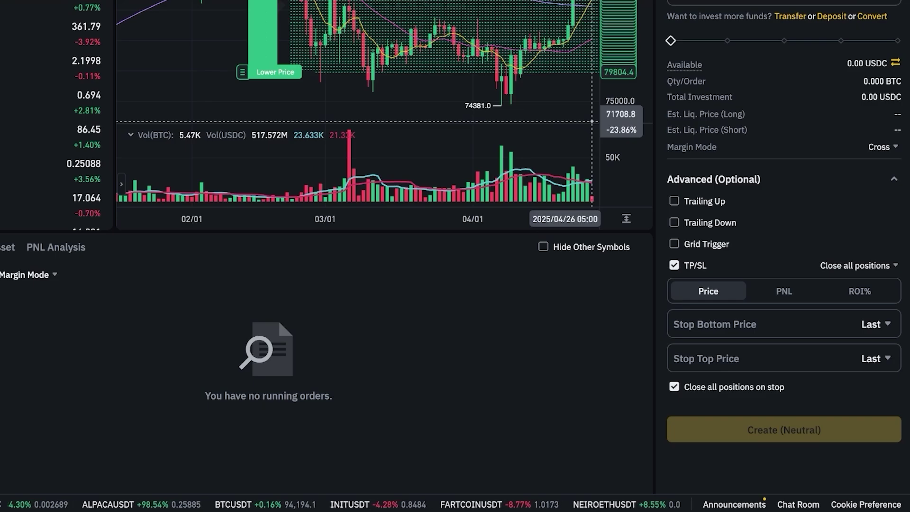
mouse_move(707, 244)
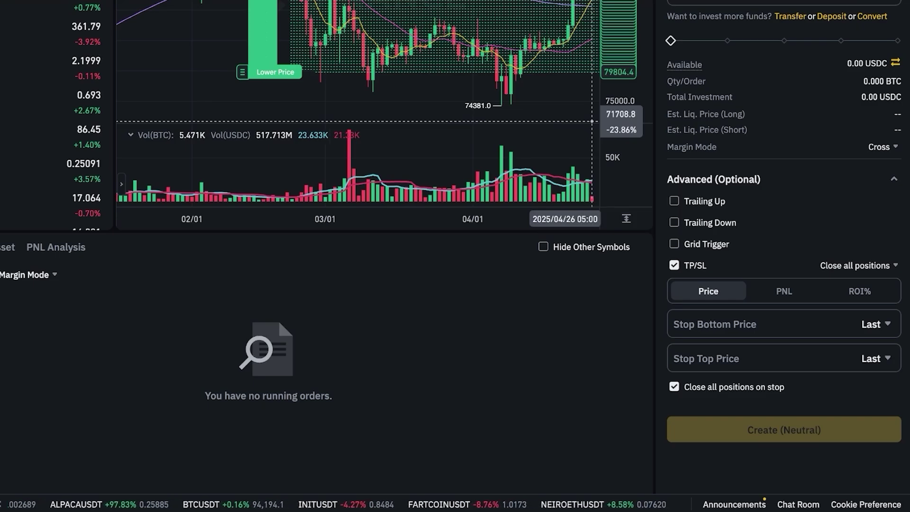
scroll(758, 365, up, 1)
scroll(758, 285, down, 2)
scroll(455, 256, up, 8)
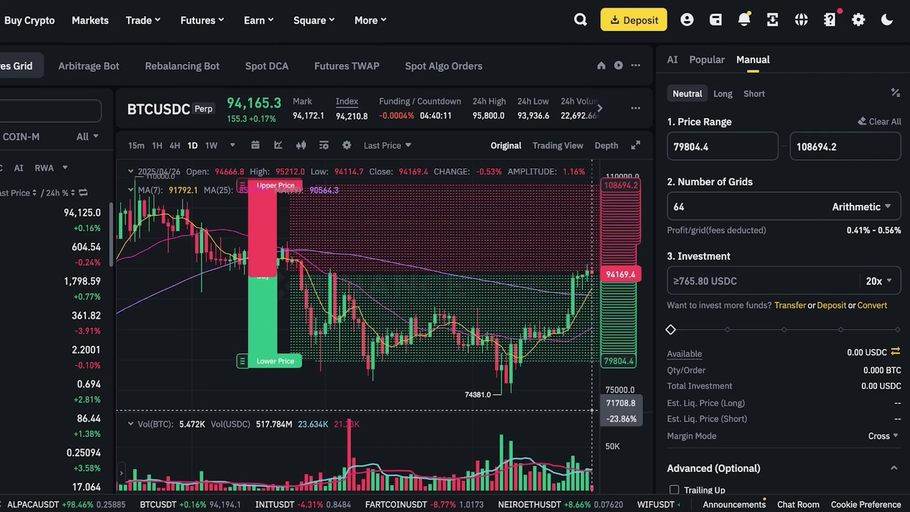
click(895, 93)
click(350, 52)
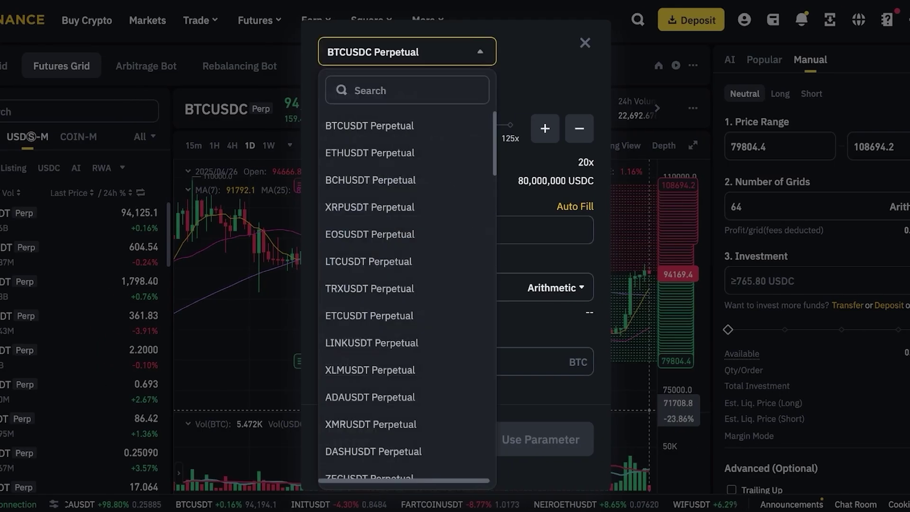
click(350, 52)
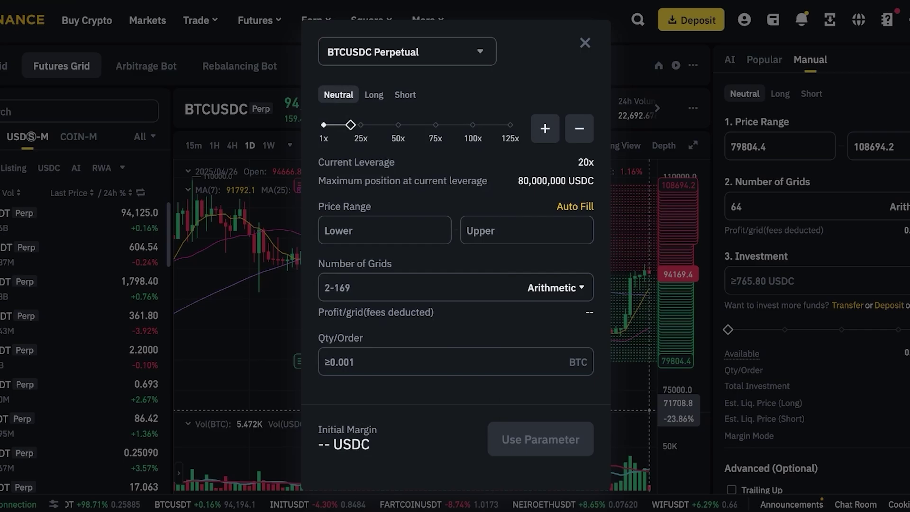
drag(350, 125, 510, 124)
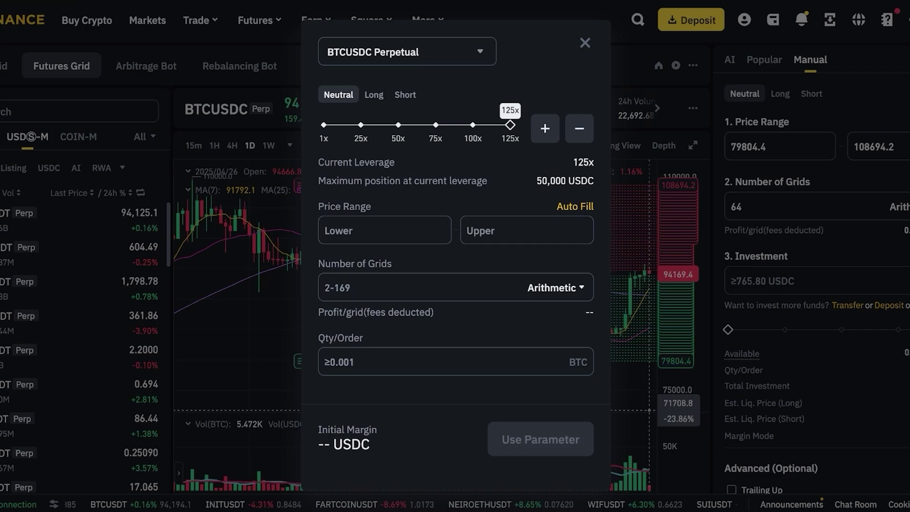
drag(510, 125, 328, 125)
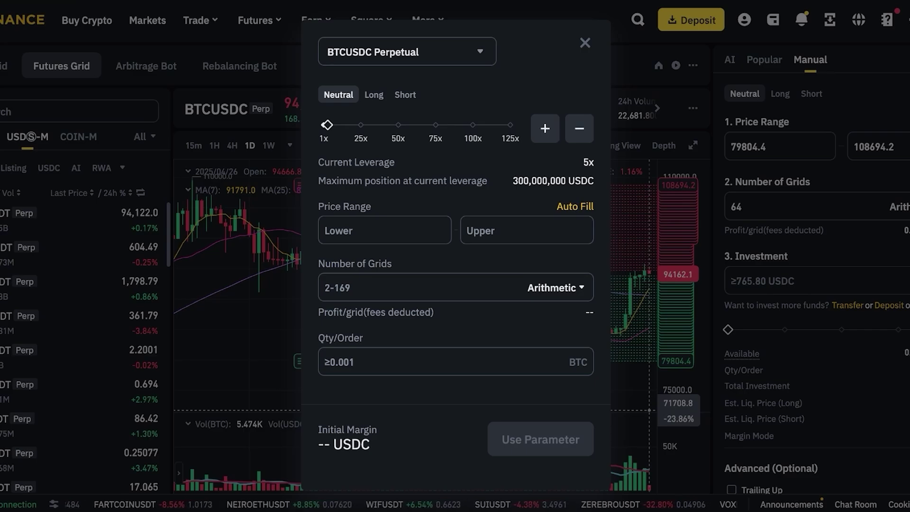
click(585, 42)
scroll(455, 256, right, 1)
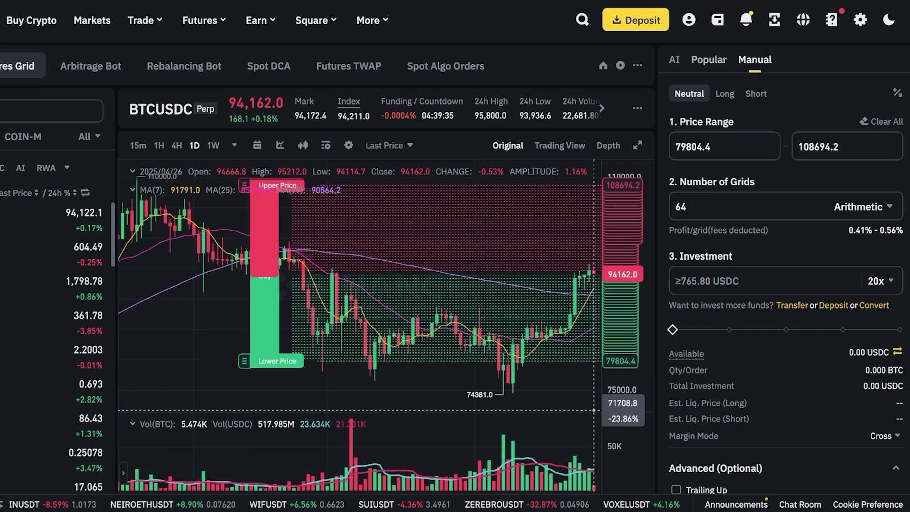
Step: Browse the AI grid presets, previewing the short to mid-term sideways strategy copy
click(674, 60)
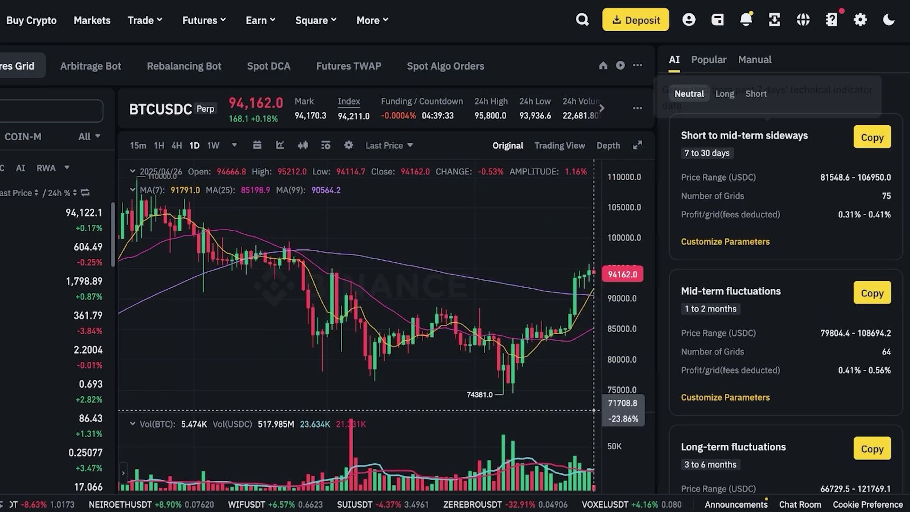
click(872, 137)
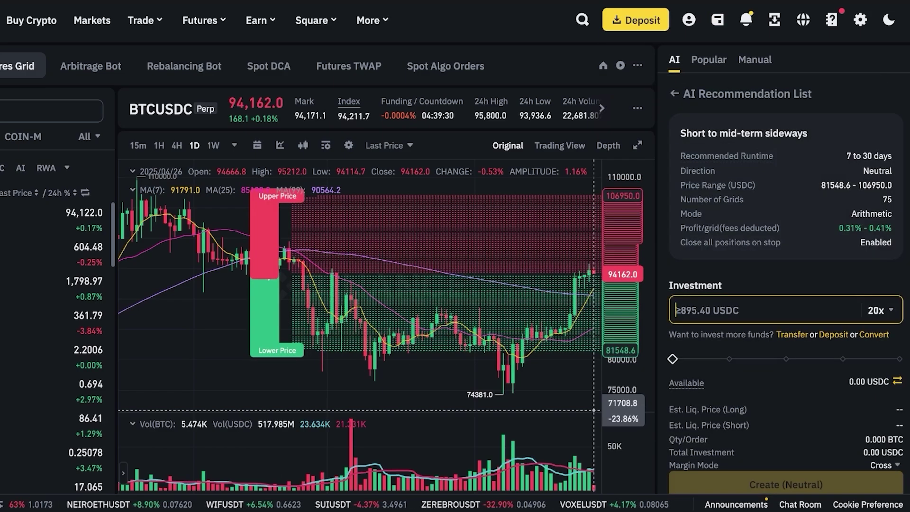
click(675, 93)
scroll(455, 267, down, 7)
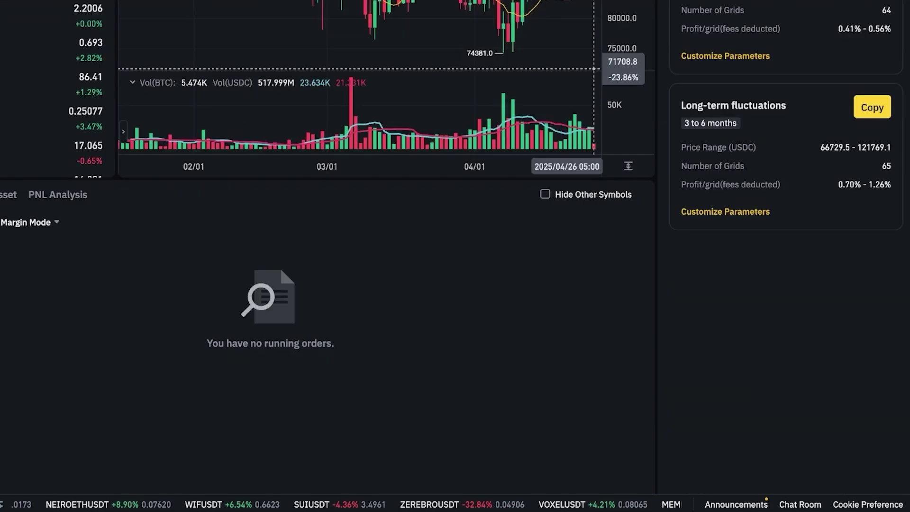
scroll(455, 268, up, 5)
scroll(455, 268, down, 8)
scroll(327, 256, up, 8)
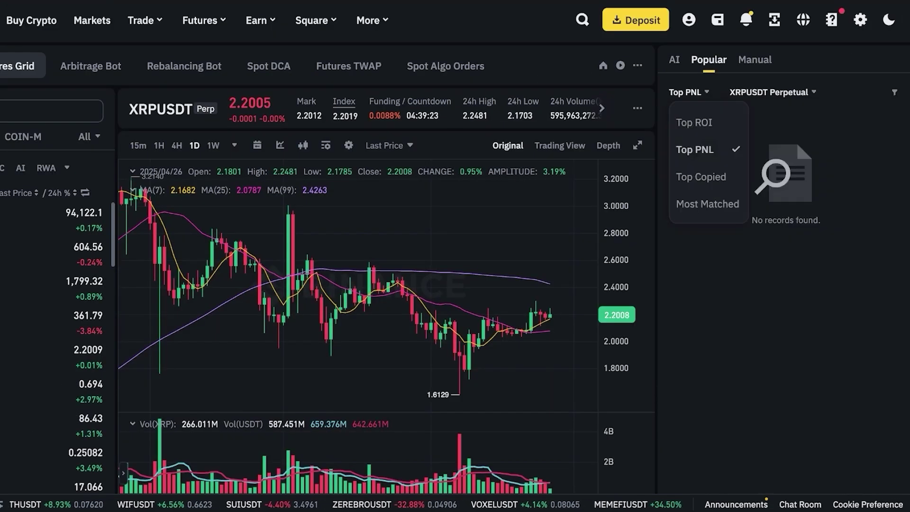
Step: Filter Popular grids to all symbols sorted by Top ROI, then return to the manual form
click(769, 93)
click(744, 157)
mouse_move(690, 92)
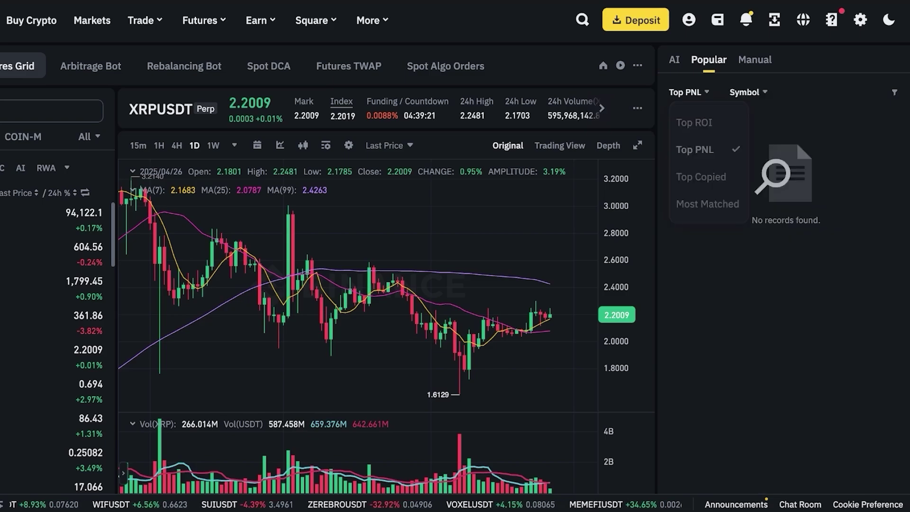
click(694, 123)
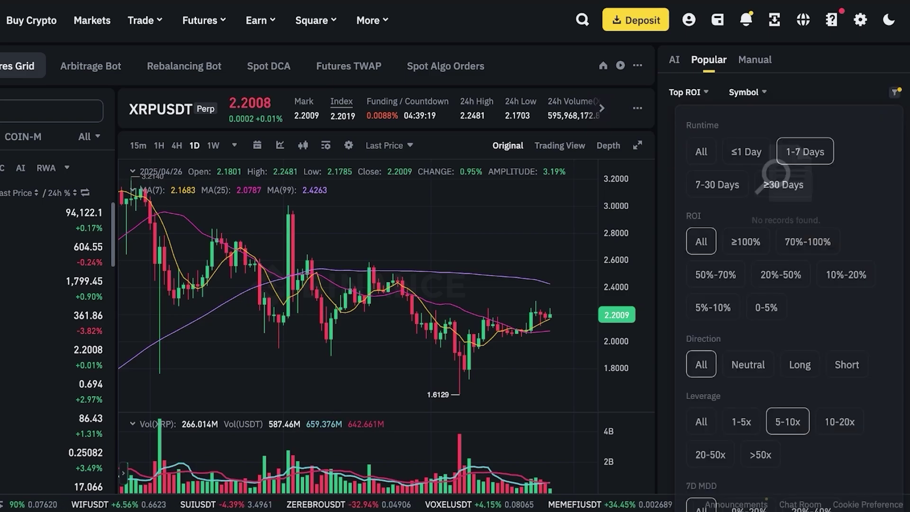
click(754, 59)
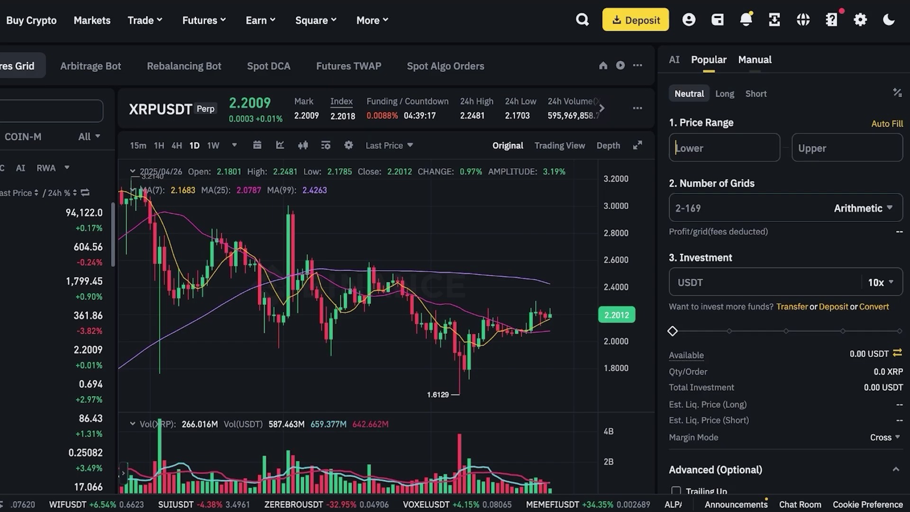